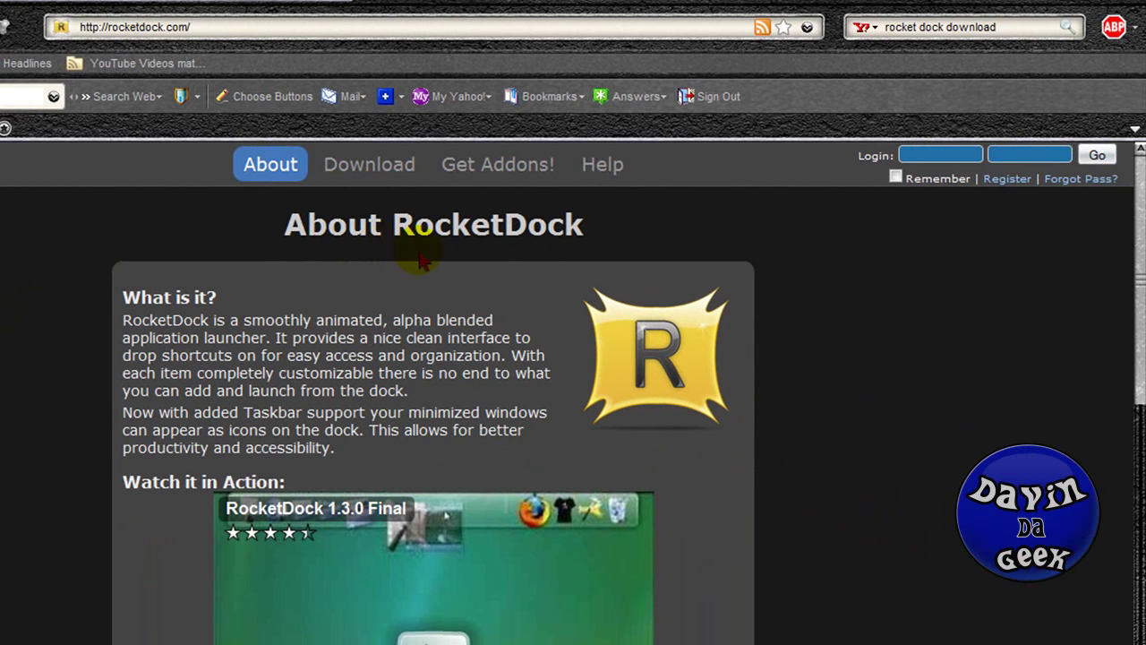
# Download RocketDock-v1.3.5.exe from the Download page's archive and save it to the Desktop.
pyautogui.scroll(-5, 840, 262)
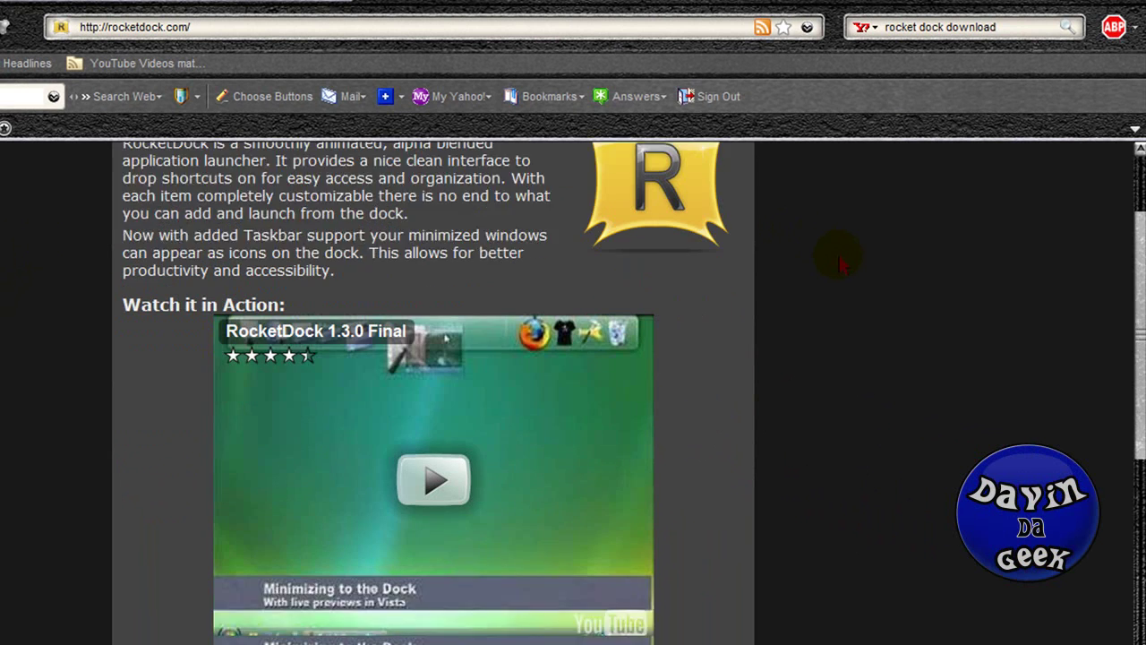
pyautogui.scroll(5, 840, 262)
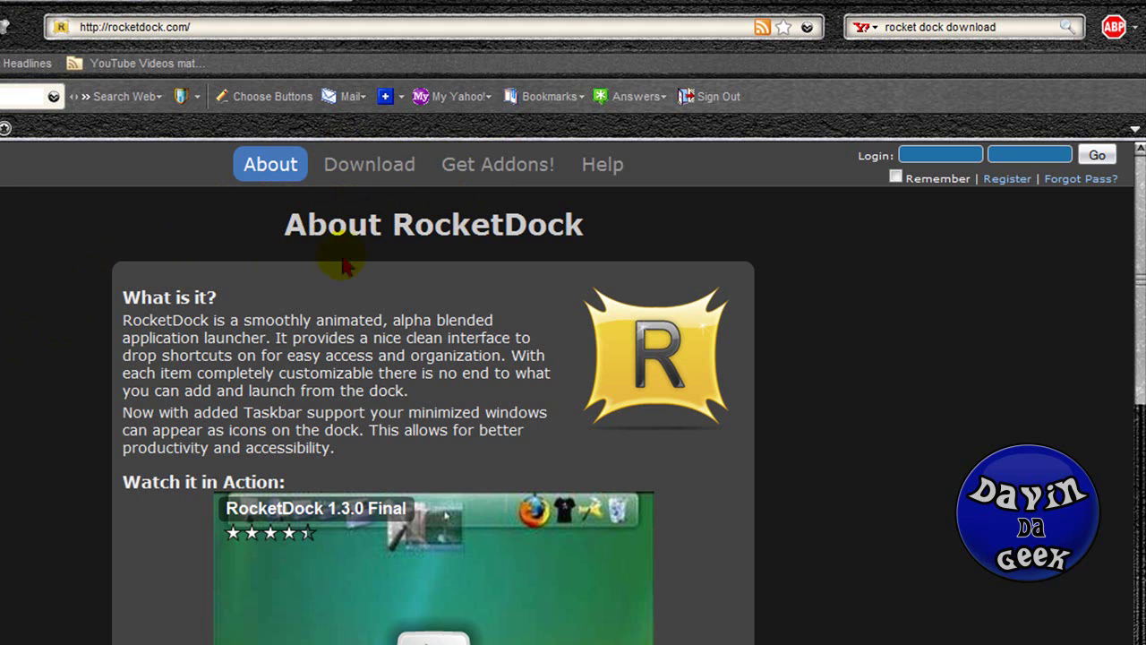
pyautogui.scroll(-6, 7, 358)
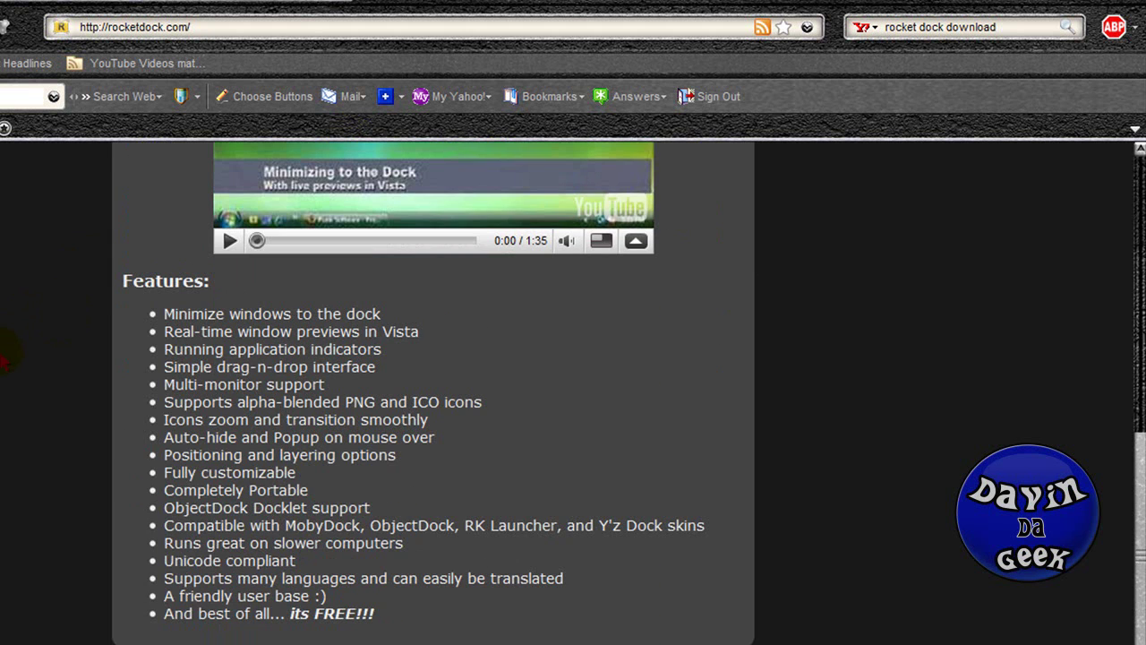
pyautogui.scroll(7, 4, 358)
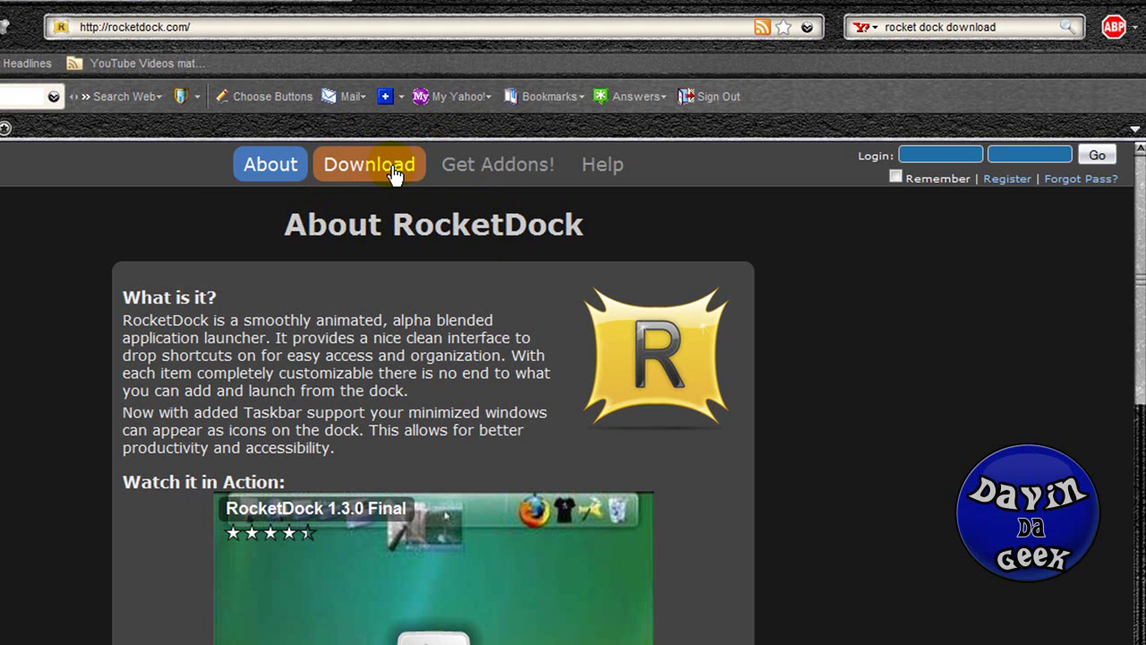
pyautogui.click(394, 173)
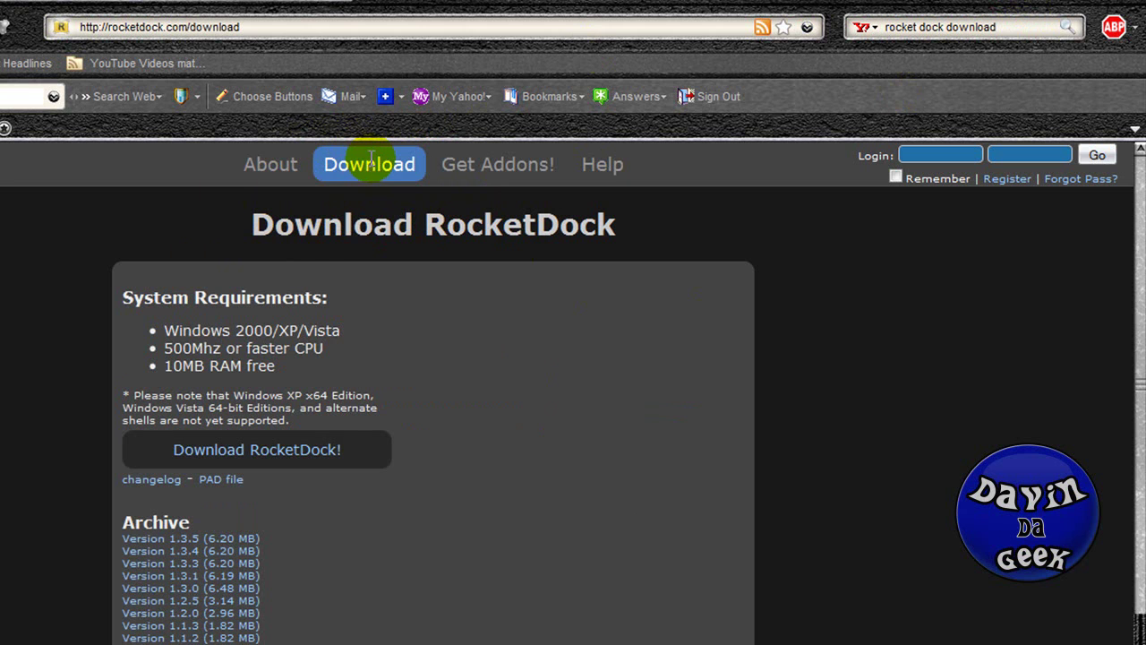
pyautogui.scroll(-2, 372, 167)
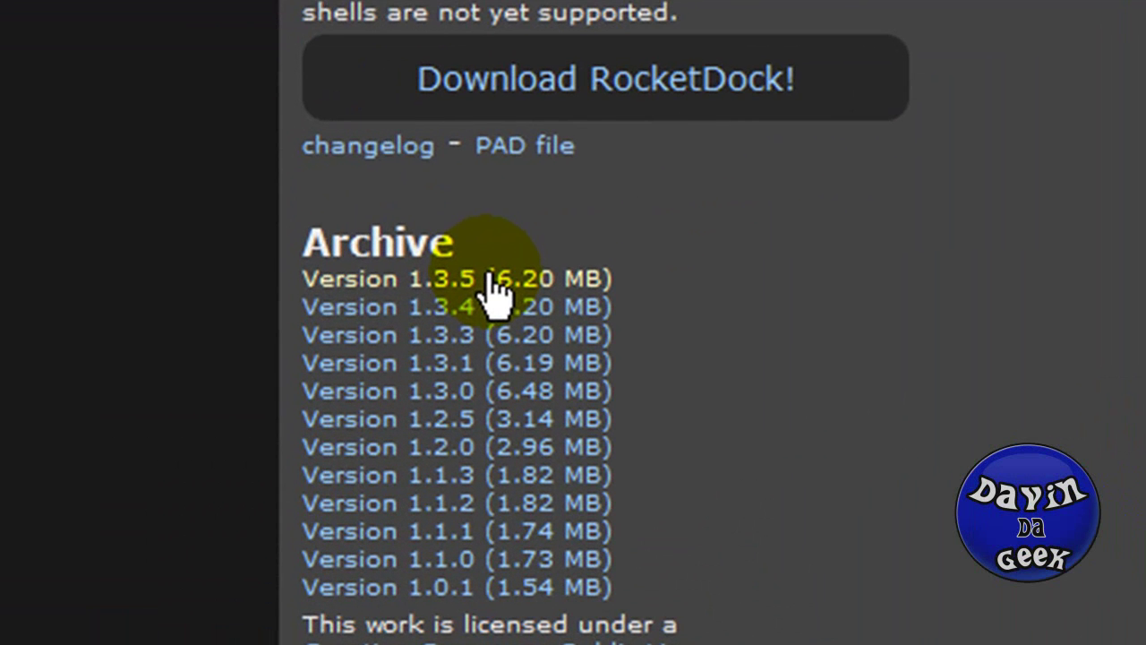
pyautogui.click(492, 285)
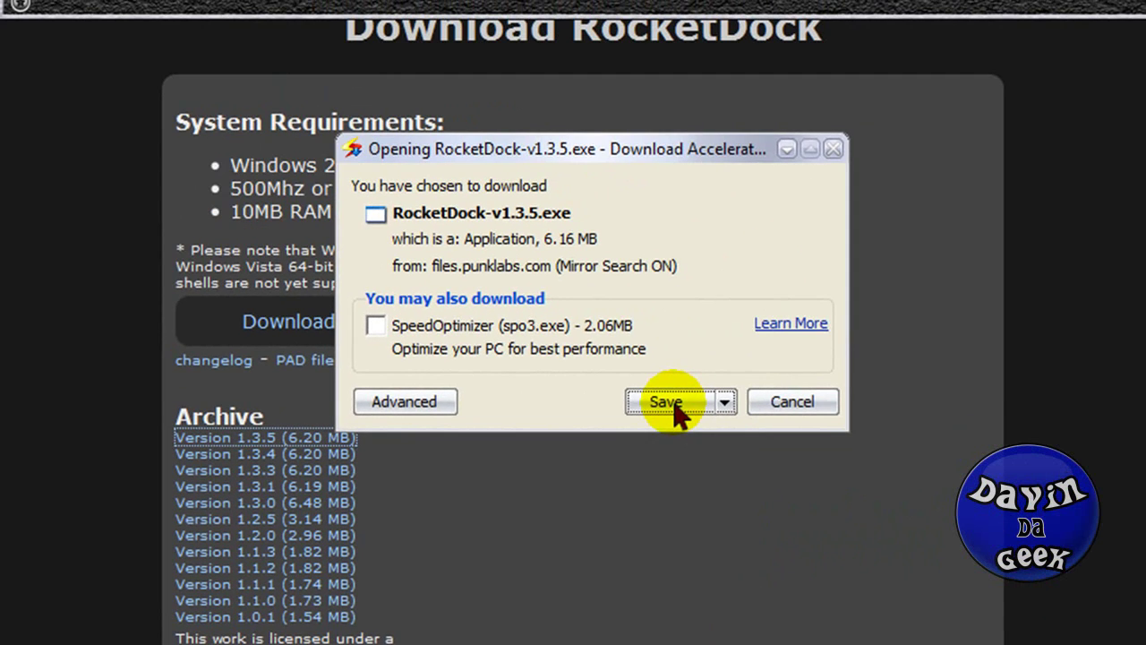
pyautogui.click(912, 311)
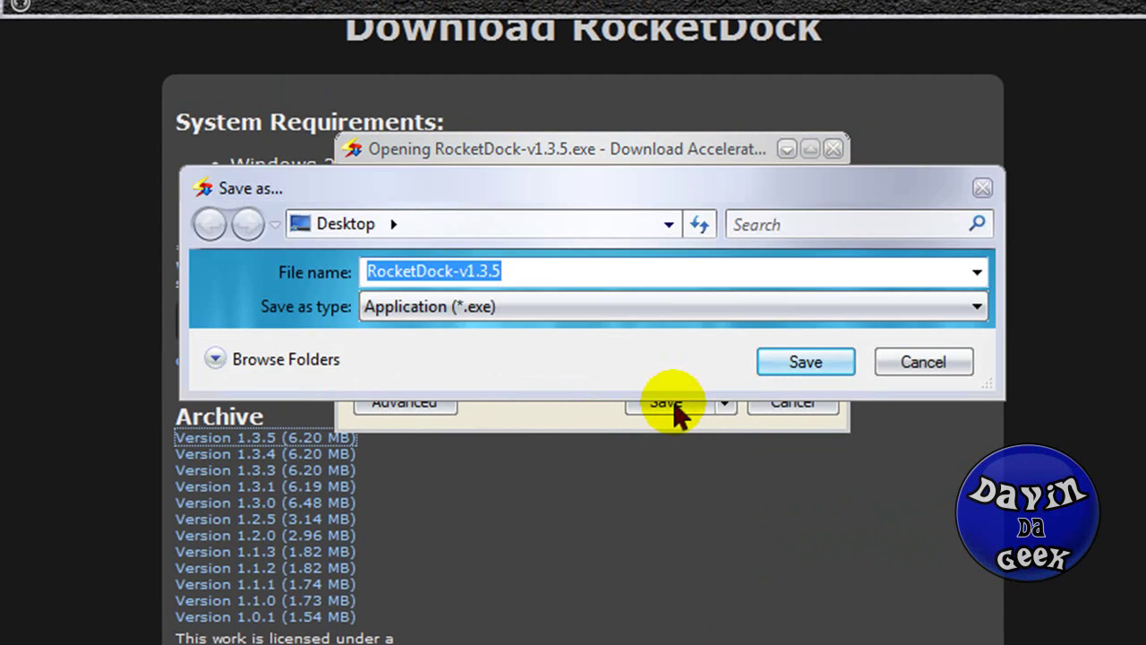
pyautogui.click(797, 367)
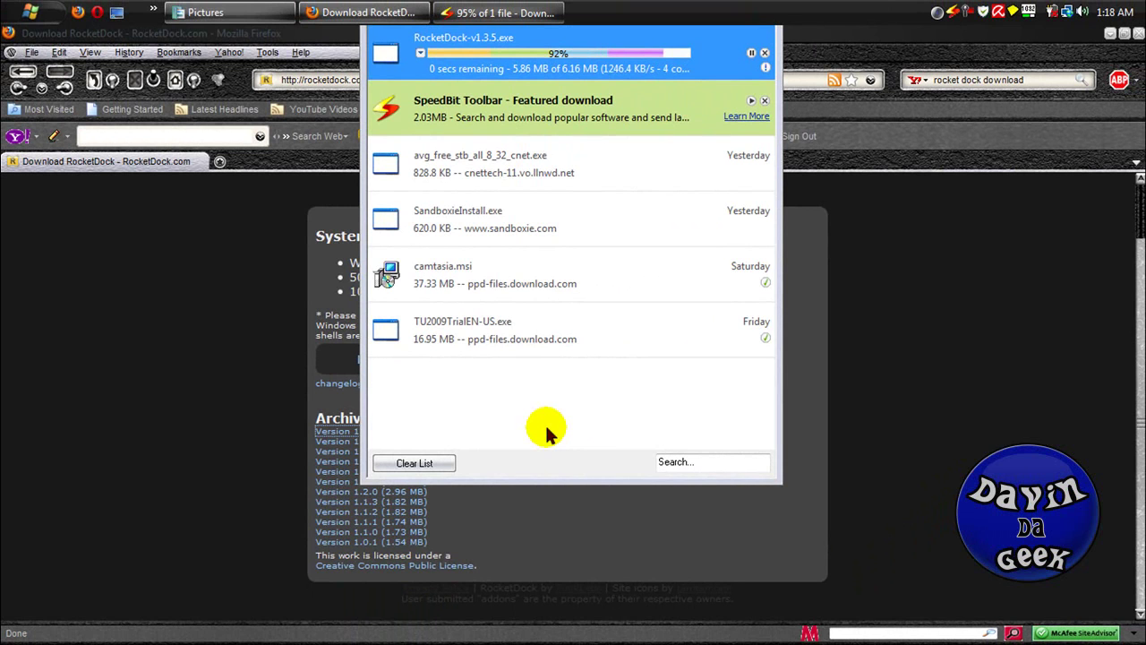
# Clear and close the Firefox downloads window, show the desktop, and close the Pictures window.
pyautogui.click(444, 463)
pyautogui.rightClick(537, 13)
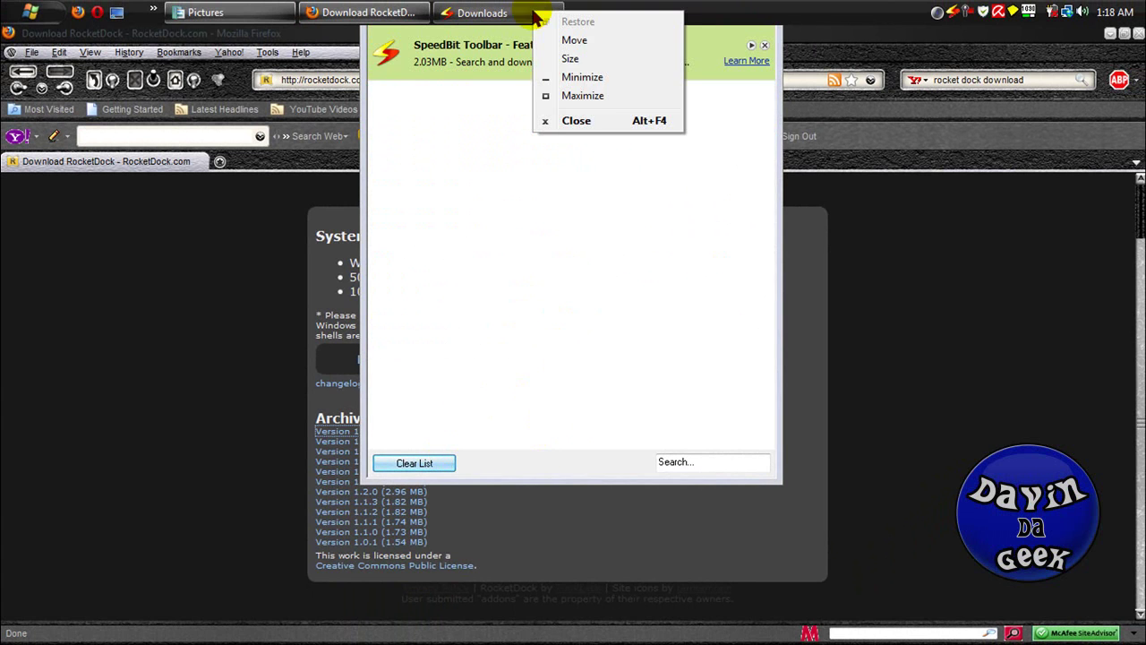
pyautogui.click(596, 119)
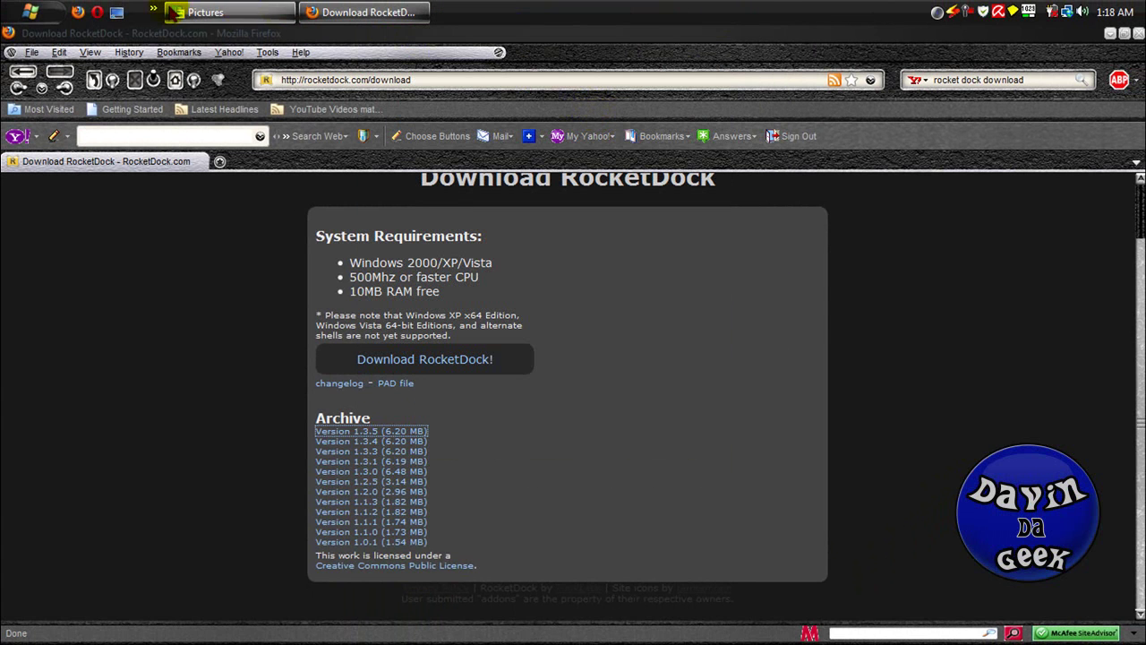
pyautogui.click(117, 14)
pyautogui.rightClick(205, 18)
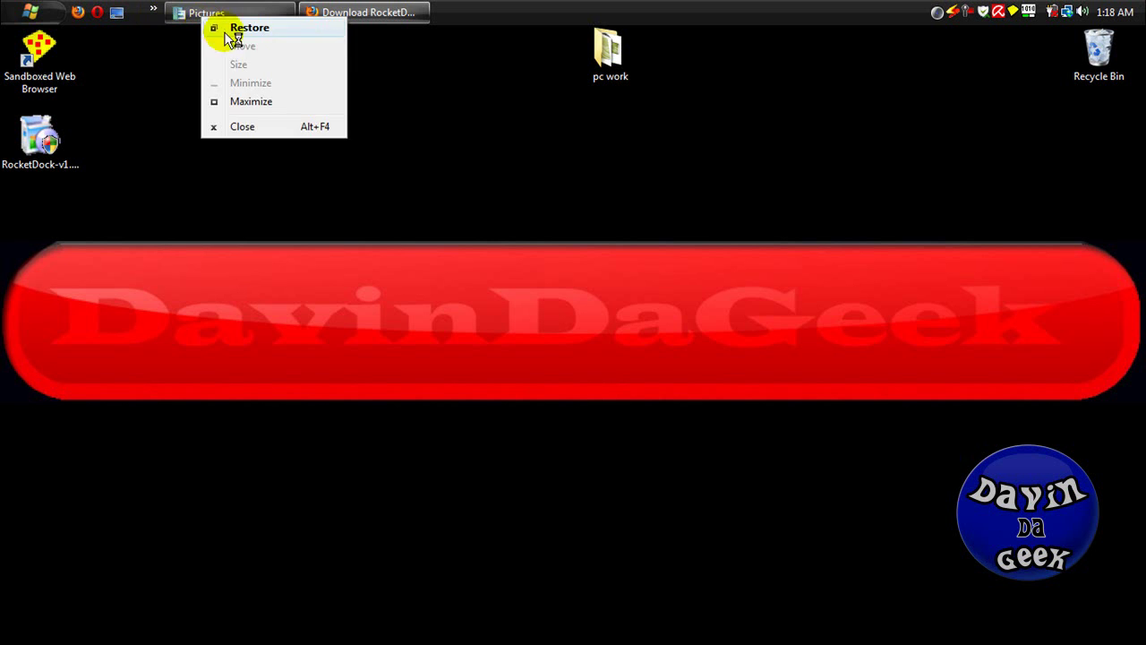
pyautogui.click(267, 126)
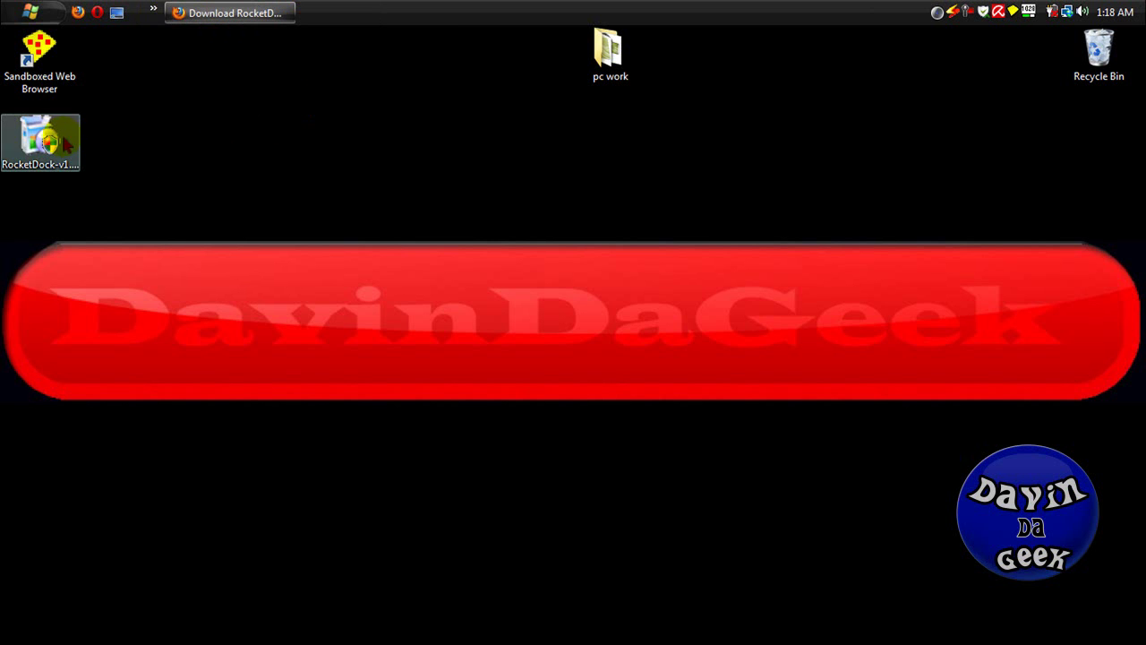
# Run the RocketDock installer from the desktop and allow it through the Comodo security alert.
pyautogui.moveTo(39, 139); pyautogui.dragTo(560, 219)
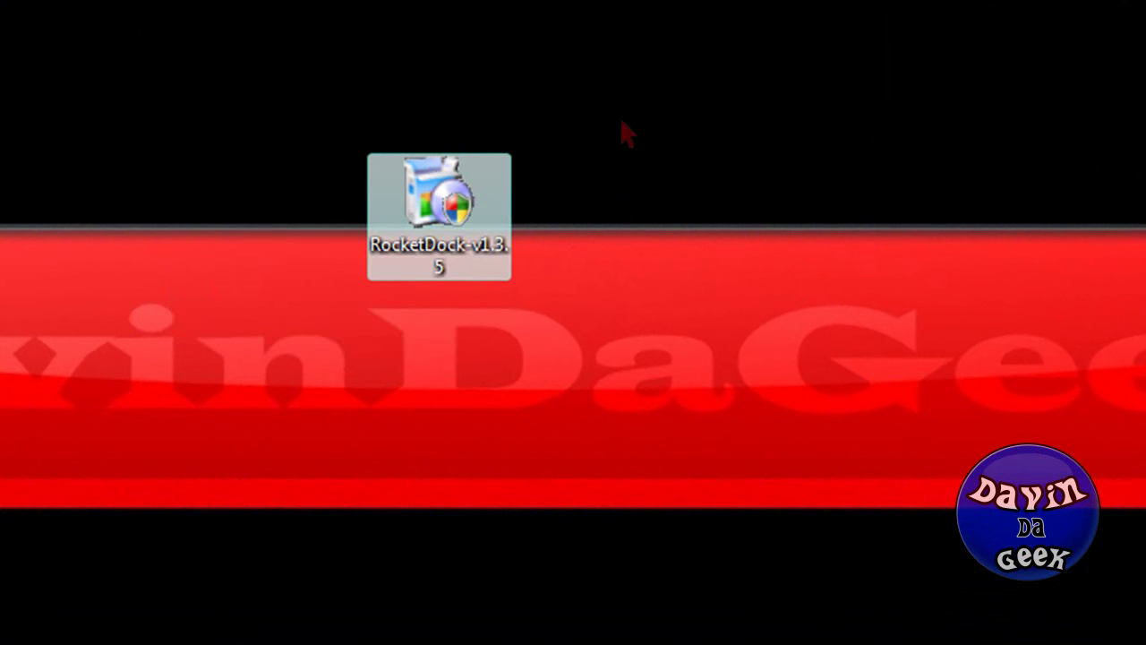
pyautogui.doubleClick(449, 178)
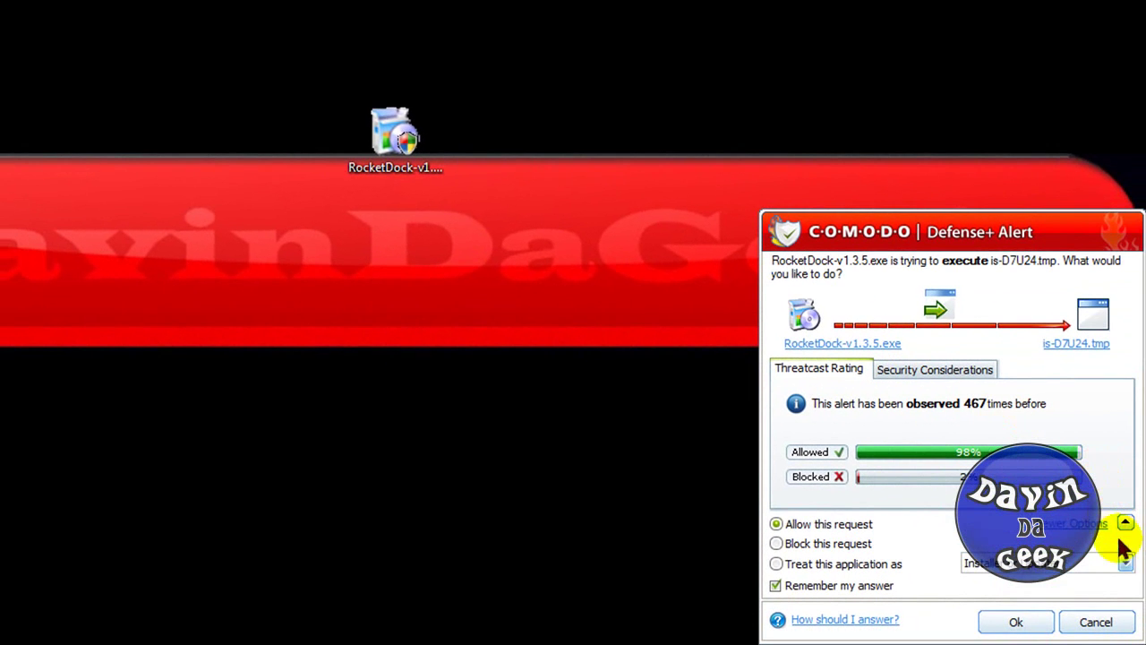
pyautogui.click(1126, 563)
pyautogui.click(1024, 608)
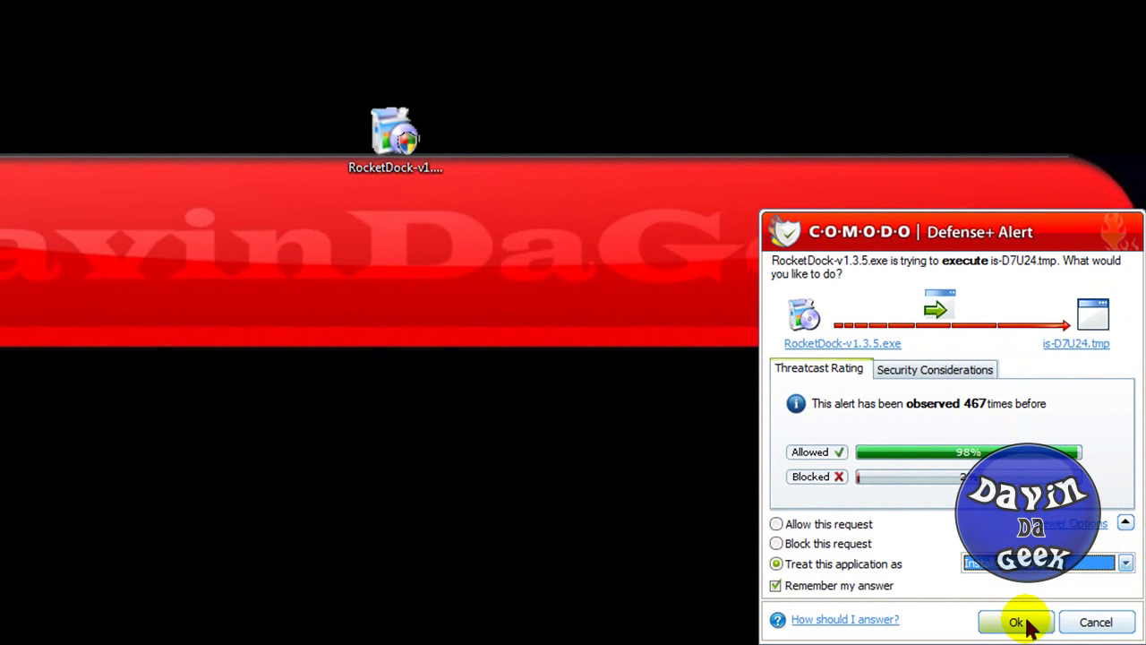
pyautogui.click(1021, 621)
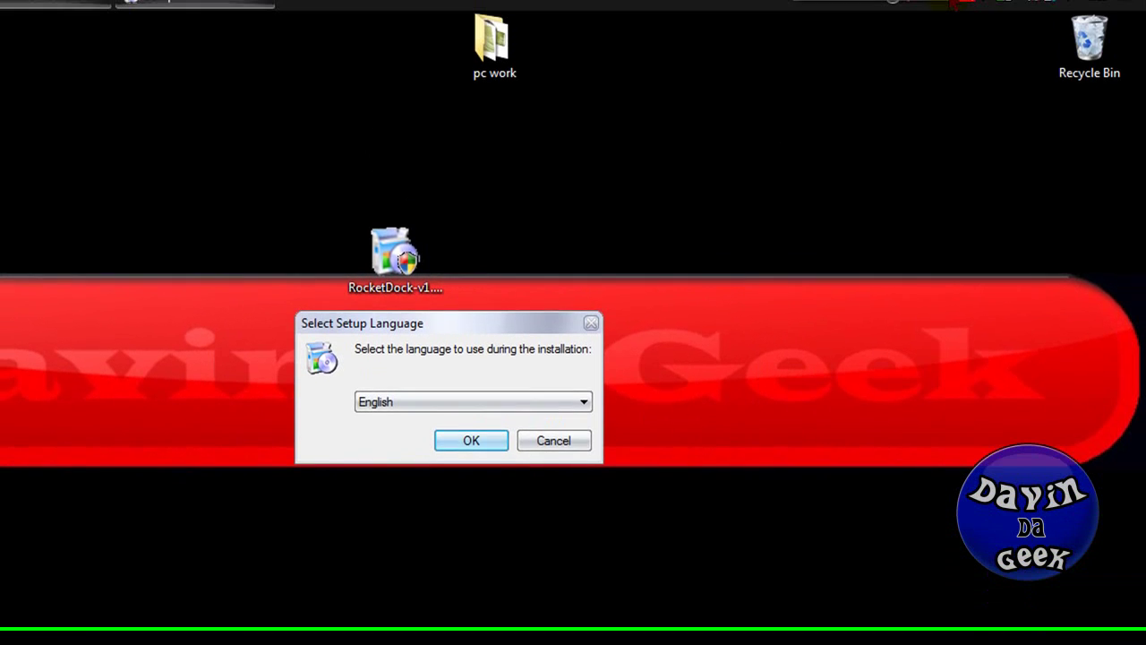
# Set Comodo's Firewall and Defense+ security levels to Disabled, then confirm English as setup language.
pyautogui.rightClick(956, 15)
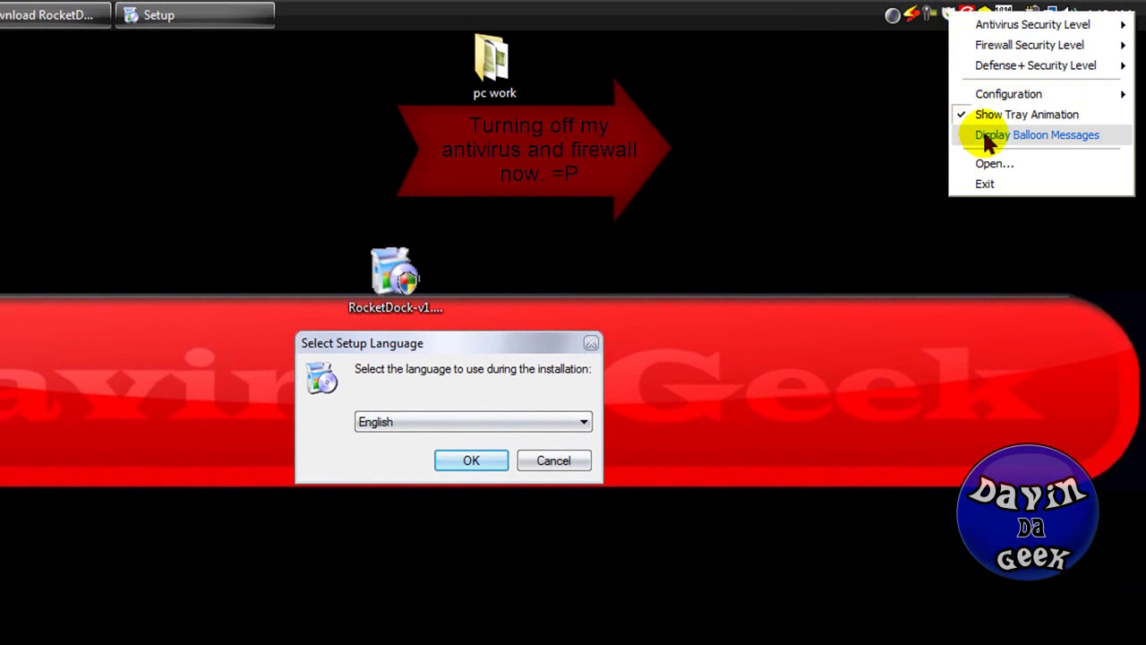
pyautogui.moveTo(980, 34)
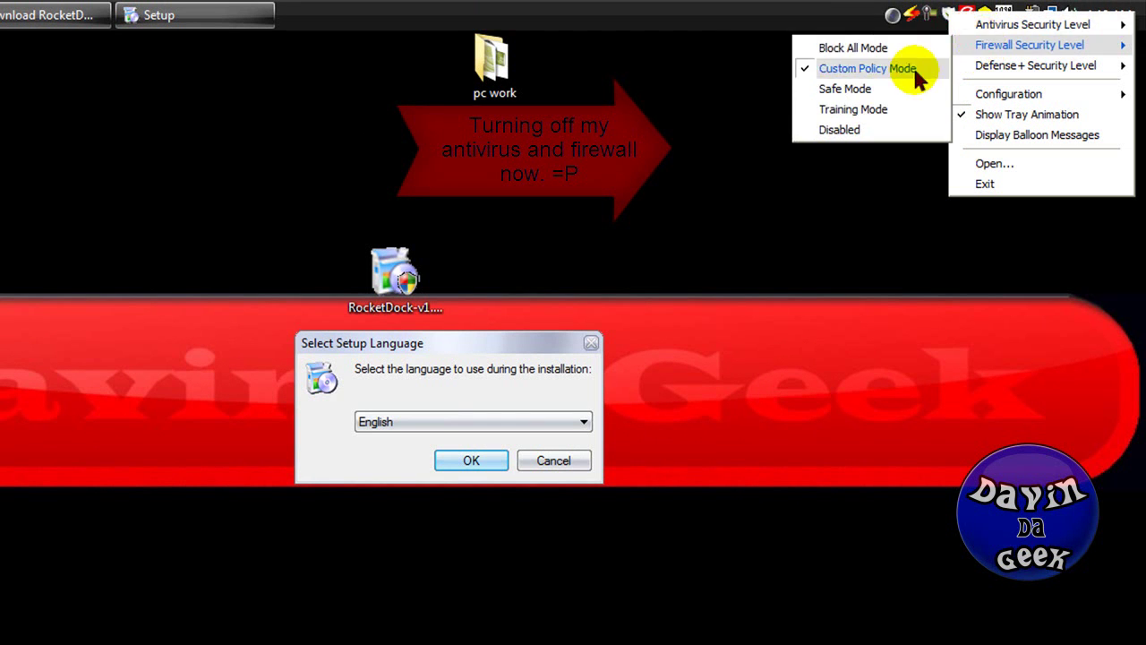
pyautogui.click(854, 129)
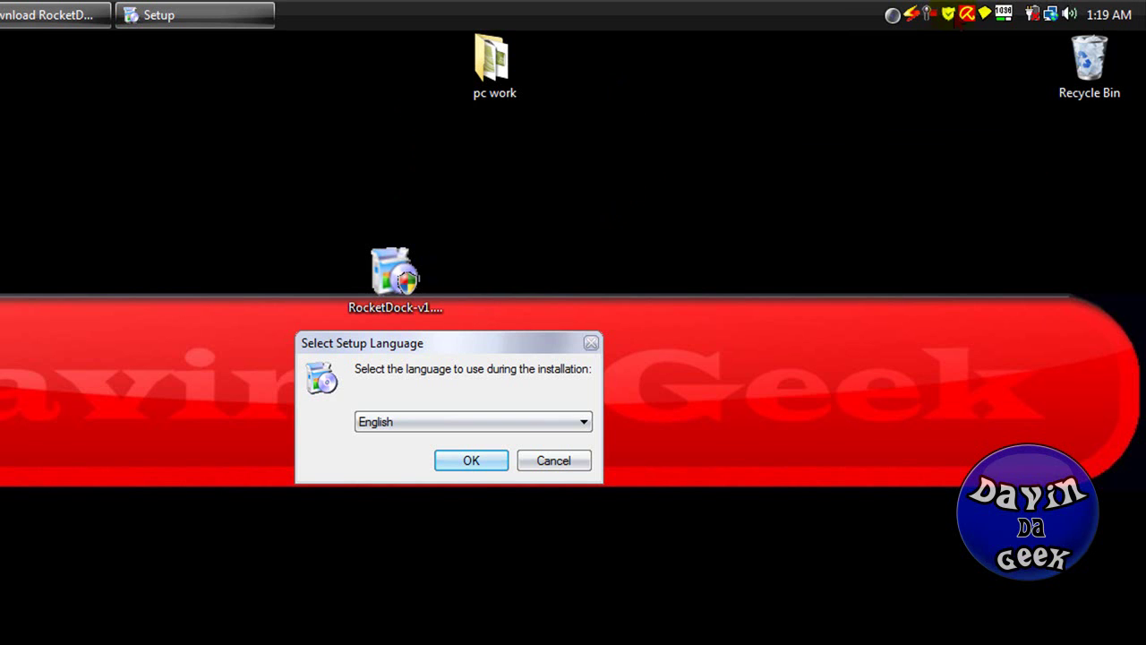
pyautogui.rightClick(953, 15)
pyautogui.moveTo(980, 28)
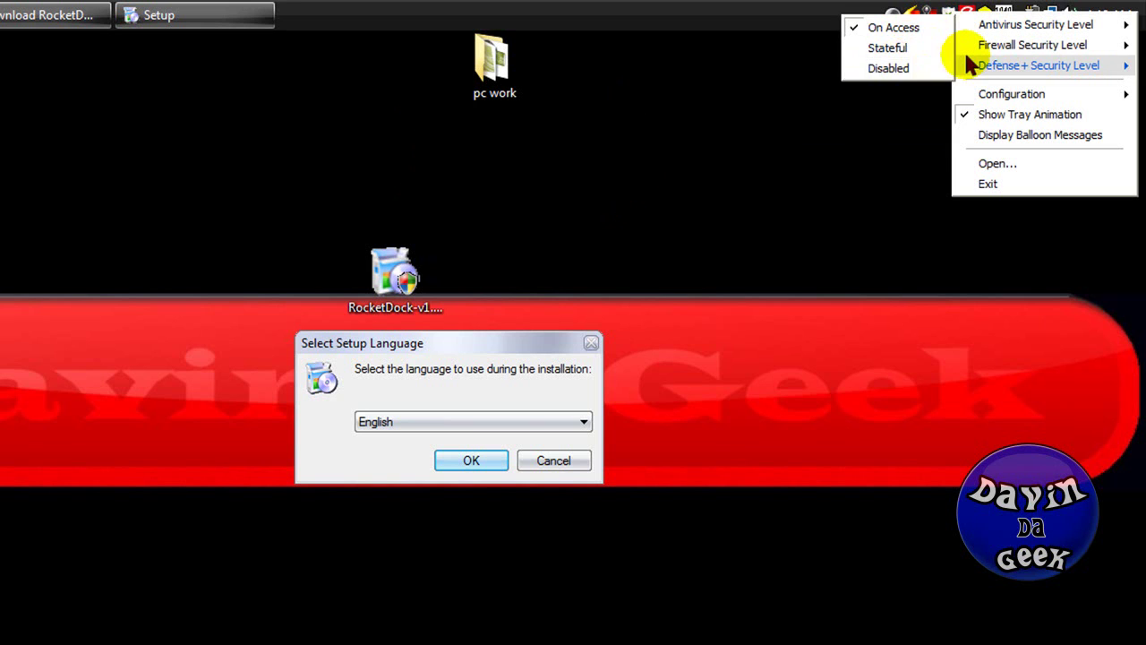
pyautogui.moveTo(976, 63)
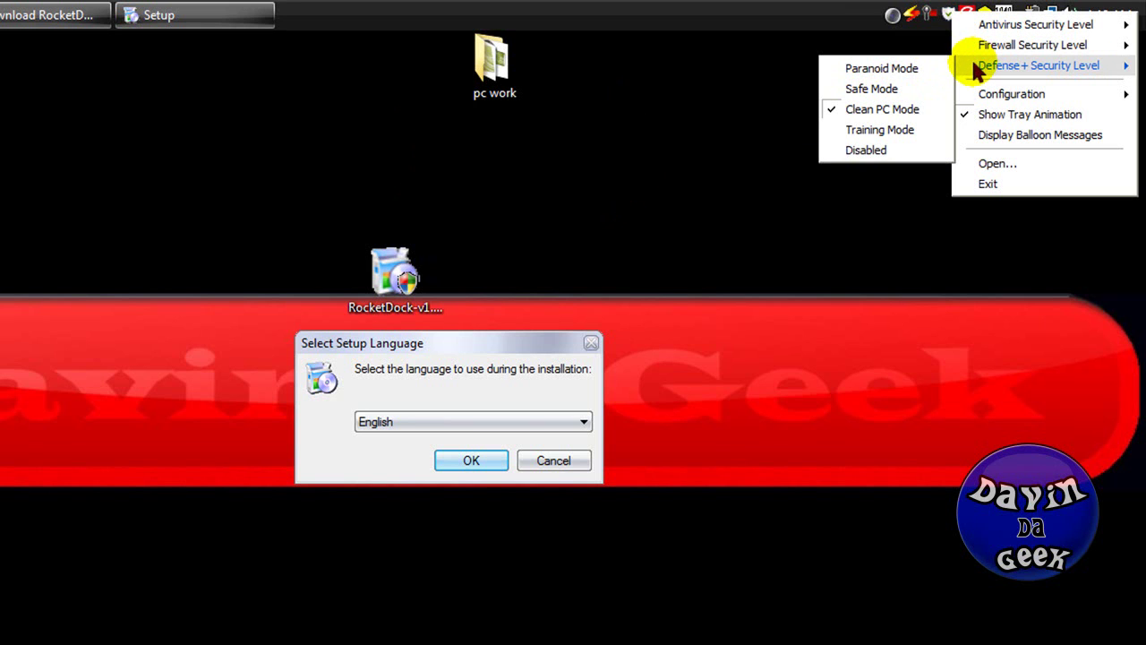
pyautogui.click(858, 151)
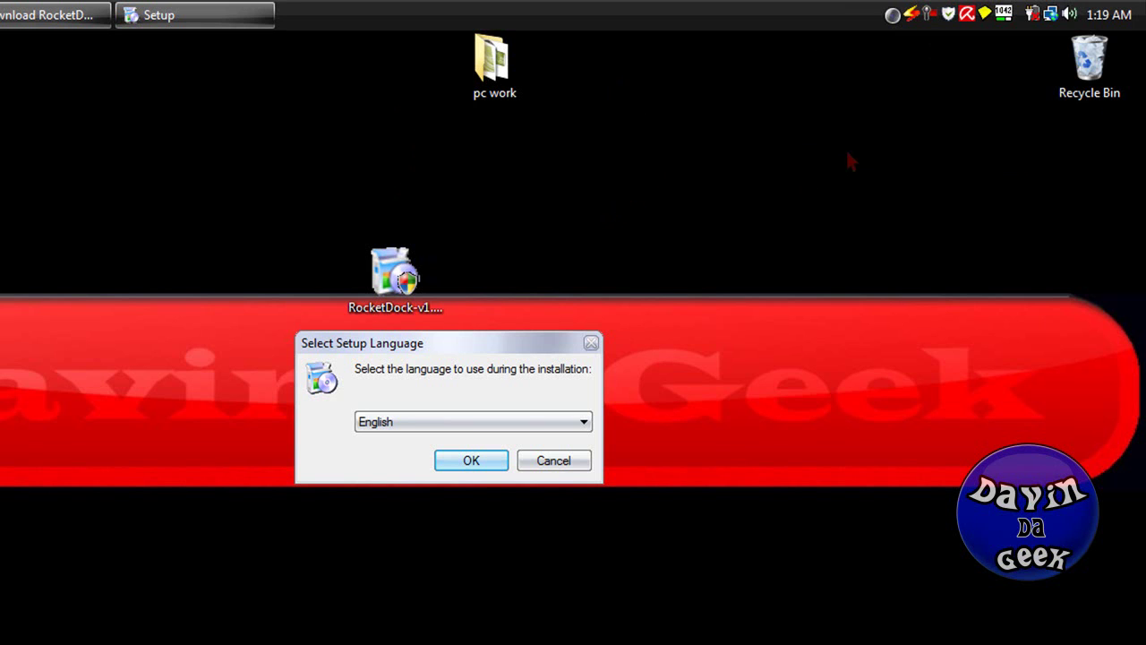
pyautogui.click(474, 460)
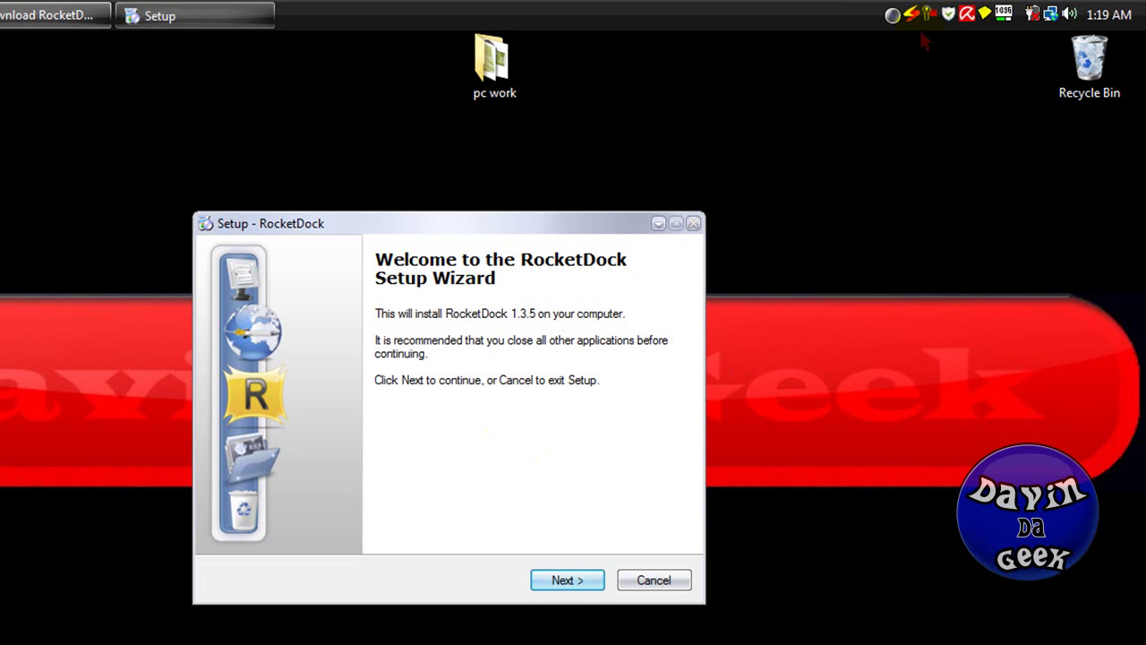
# Accept the license, keep the default location, add a desktop icon, and install RocketDock 1.3.5.
pyautogui.click(563, 586)
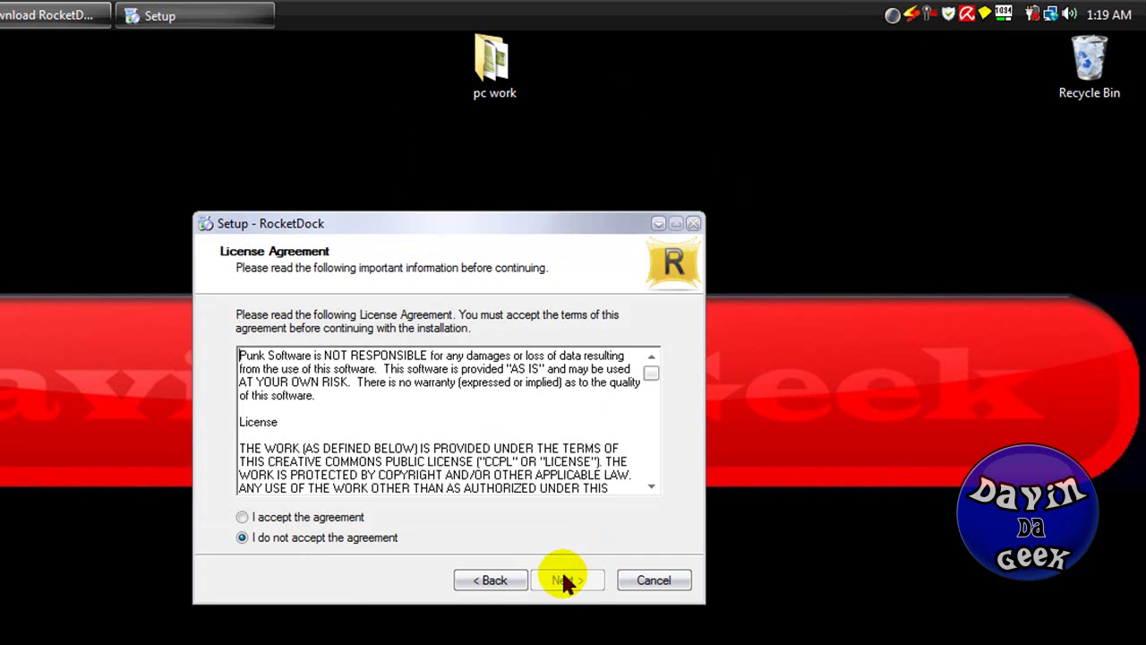
pyautogui.click(242, 517)
pyautogui.click(596, 587)
pyautogui.click(722, 601)
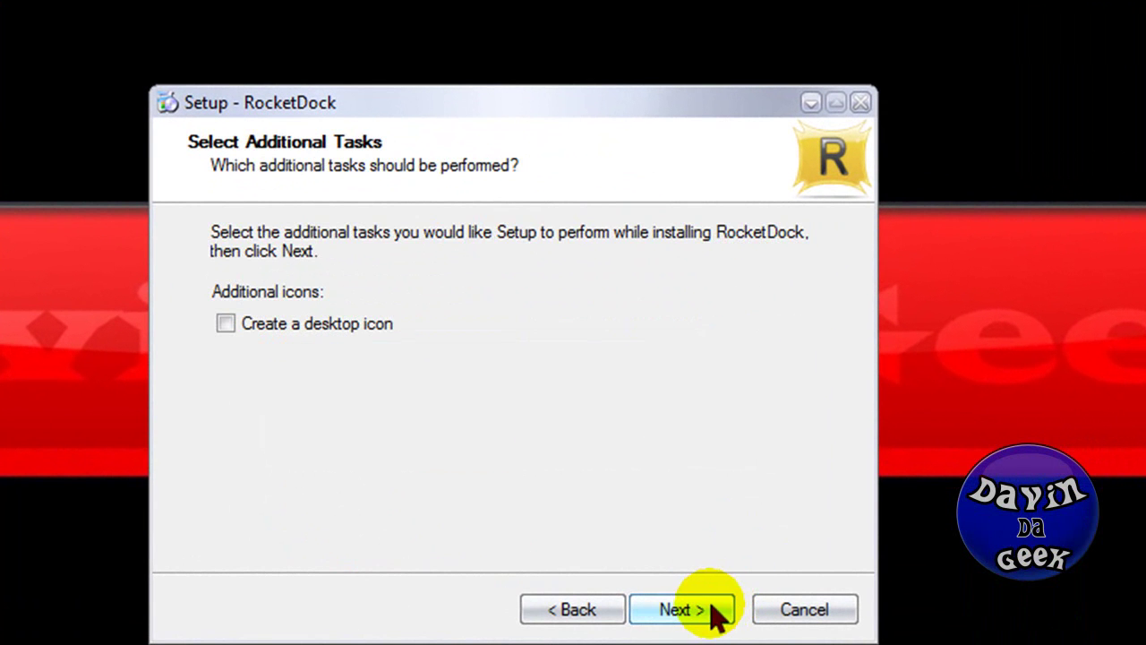
pyautogui.click(277, 332)
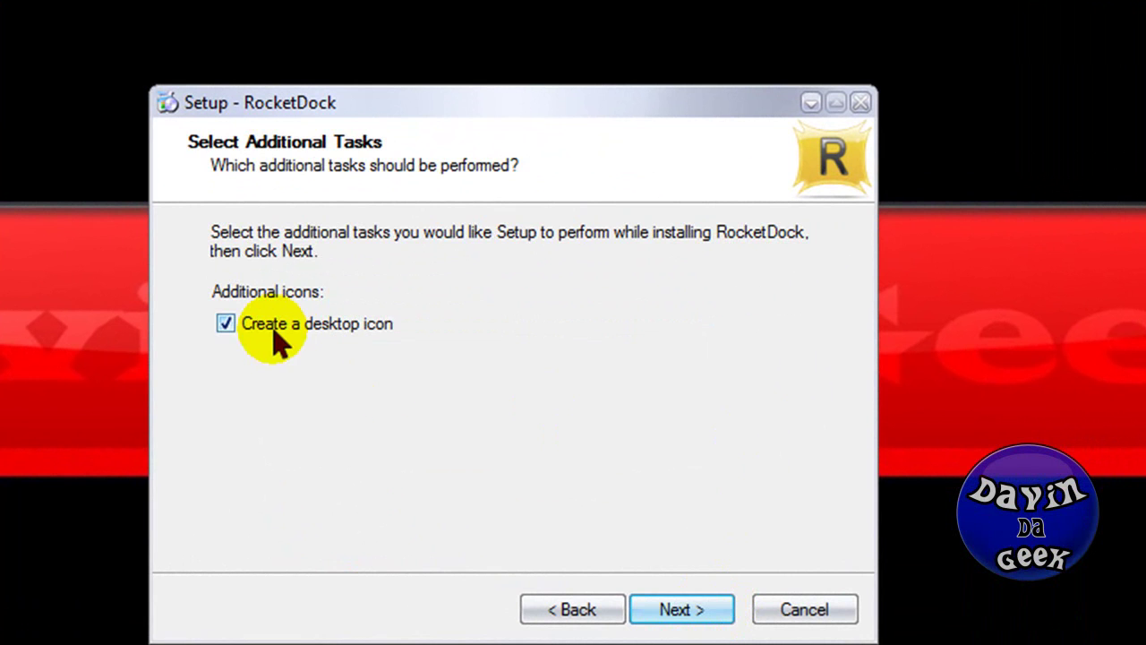
pyautogui.click(704, 613)
pyautogui.click(705, 612)
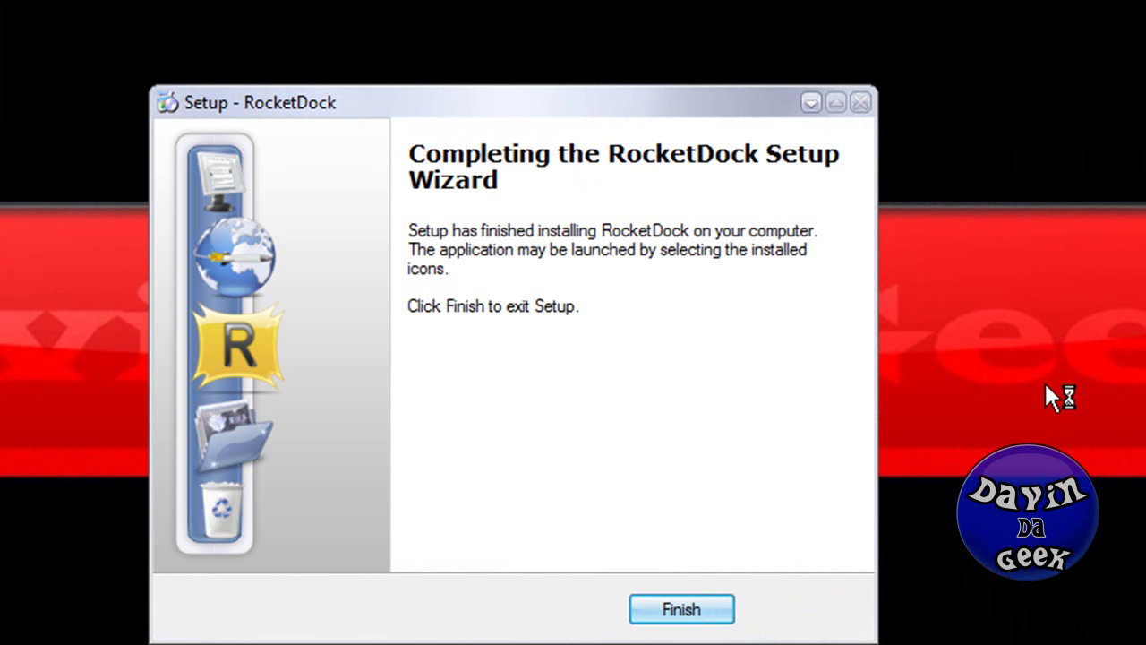
pyautogui.click(700, 604)
# Move the installer icon to the lower right and start RocketDock from its desktop shortcut.
pyautogui.moveTo(421, 166); pyautogui.dragTo(1145, 632)
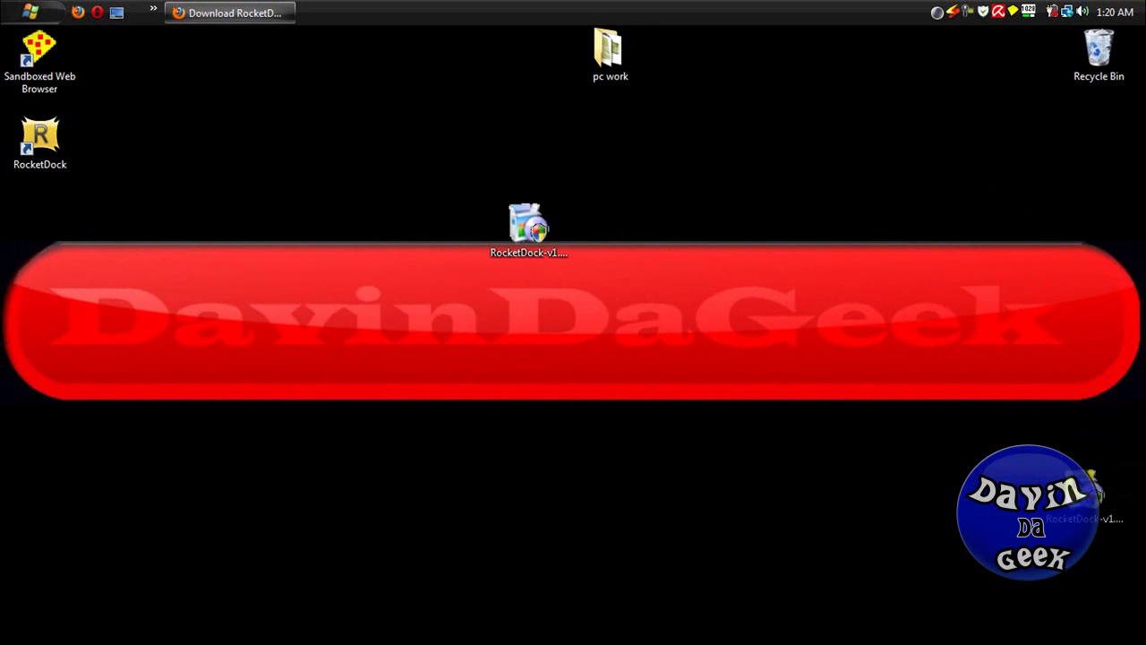
pyautogui.moveTo(1091, 491); pyautogui.dragTo(1103, 494)
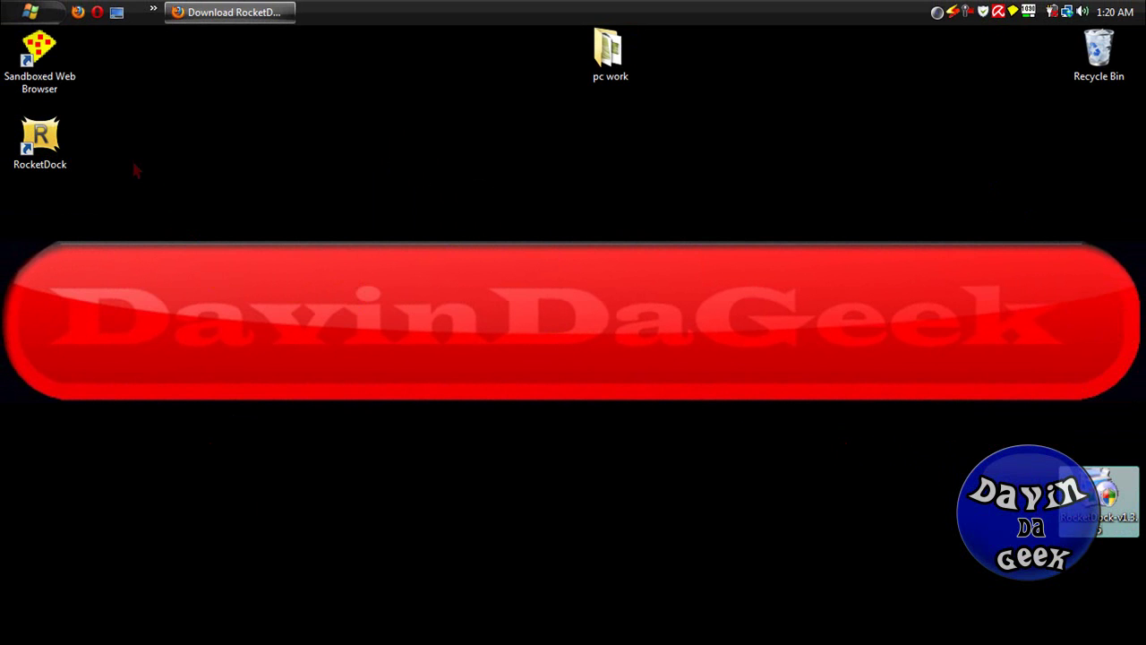
pyautogui.click(56, 136)
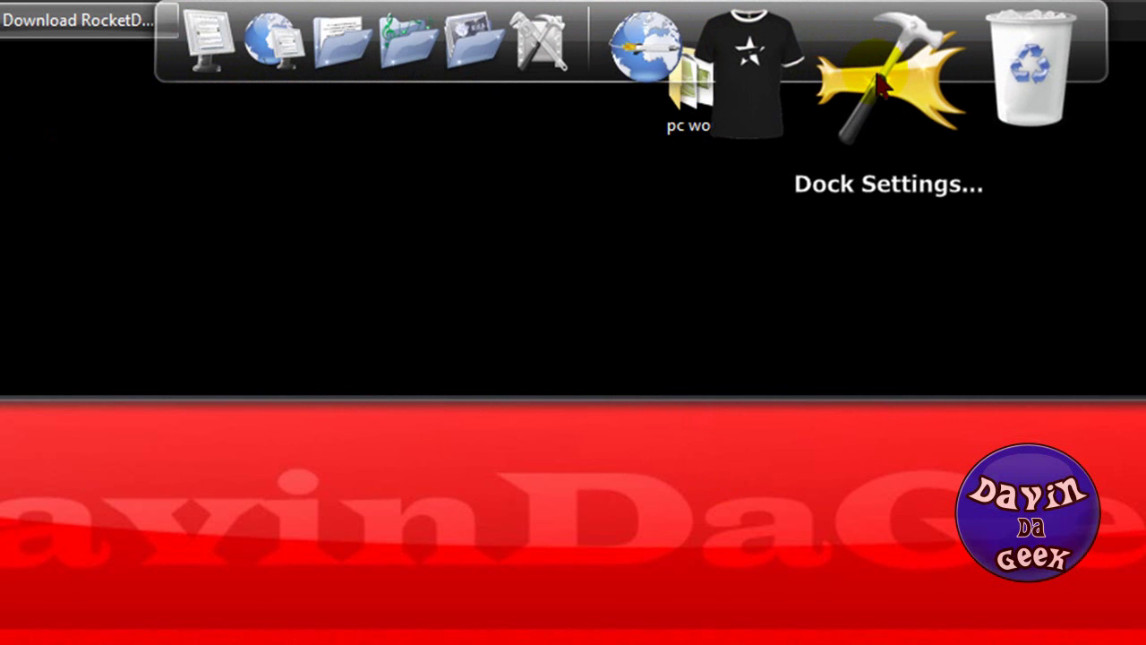
# In Dock Settings, enable Run at Startup, Running Application Indicators and Open Running Application Instance.
pyautogui.click(882, 85)
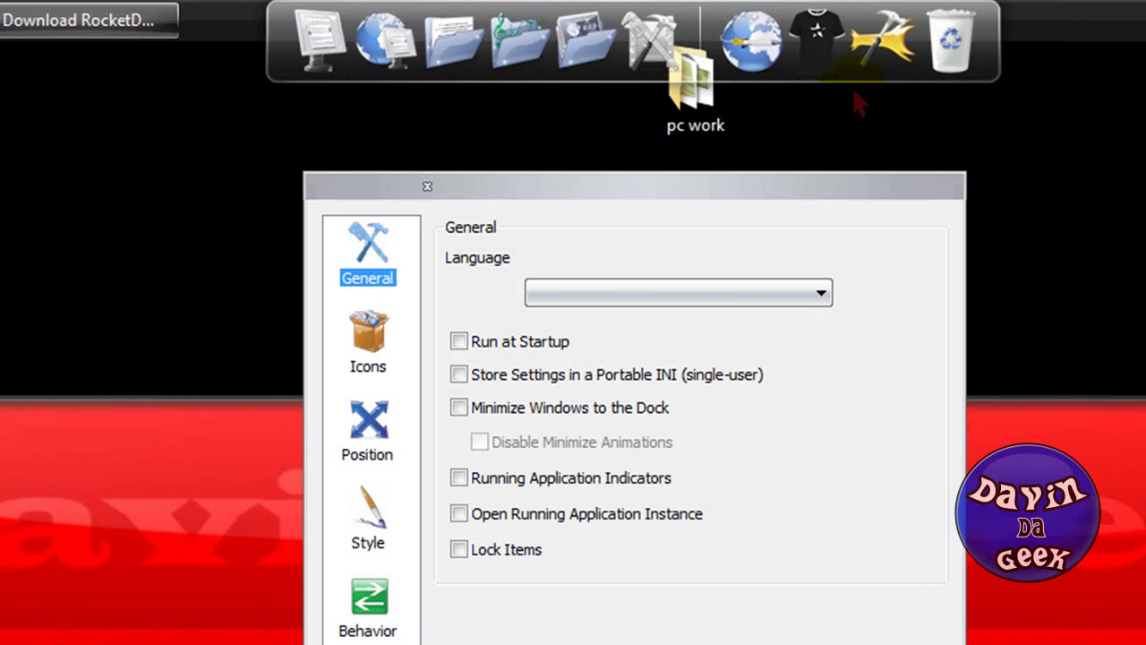
pyautogui.click(455, 331)
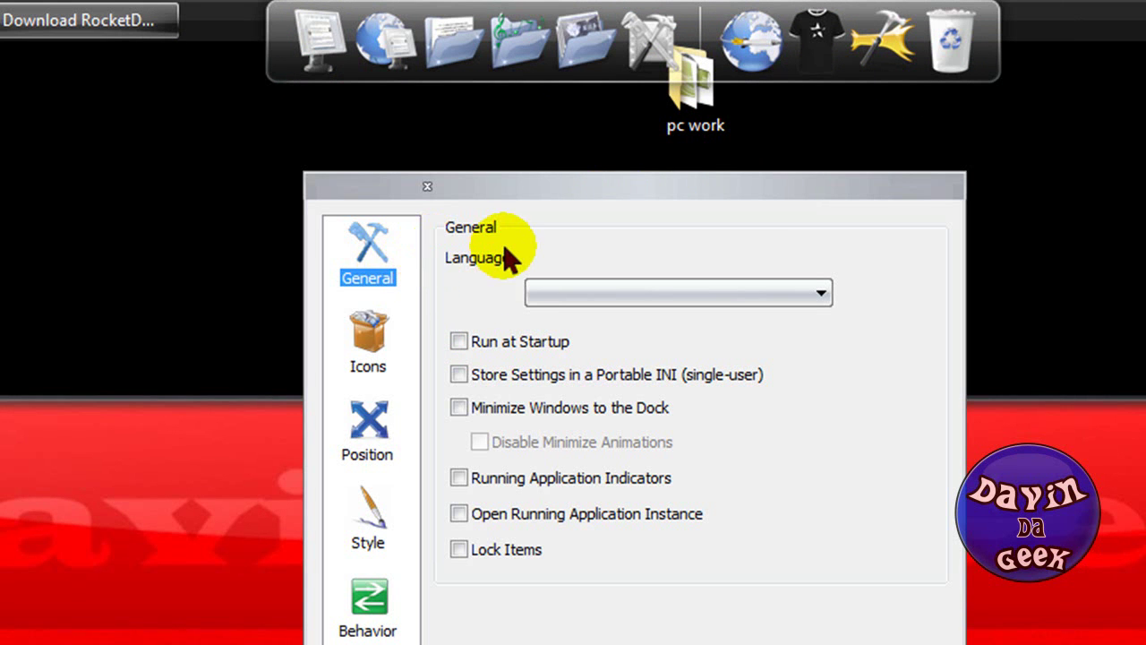
pyautogui.click(546, 288)
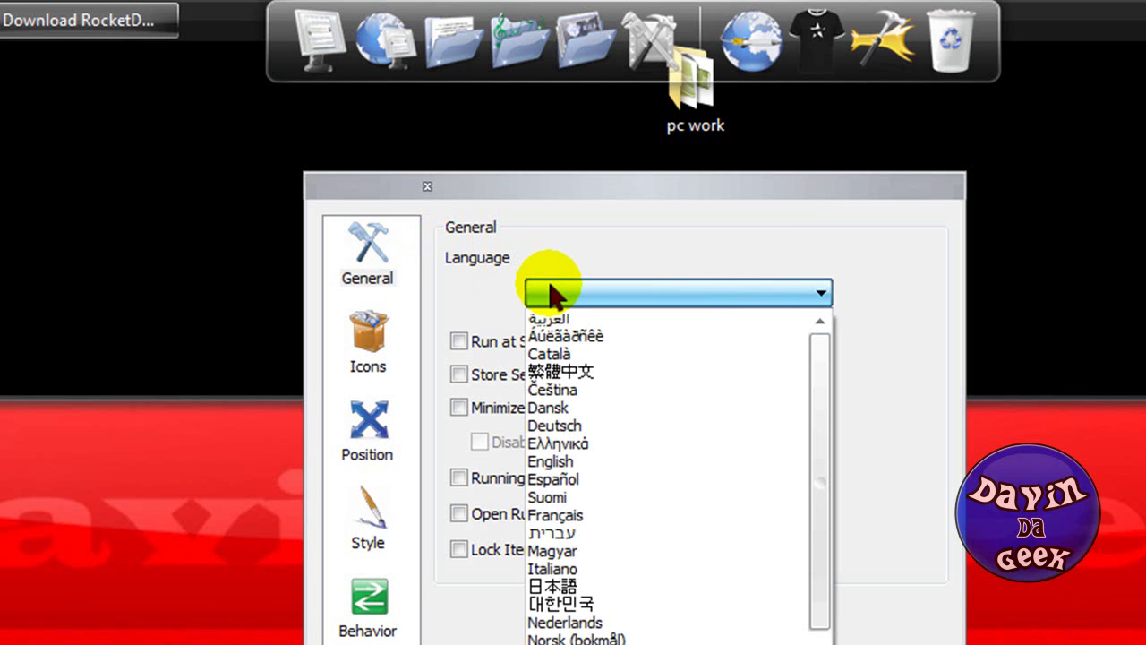
pyautogui.click(550, 294)
pyautogui.click(552, 296)
pyautogui.click(553, 295)
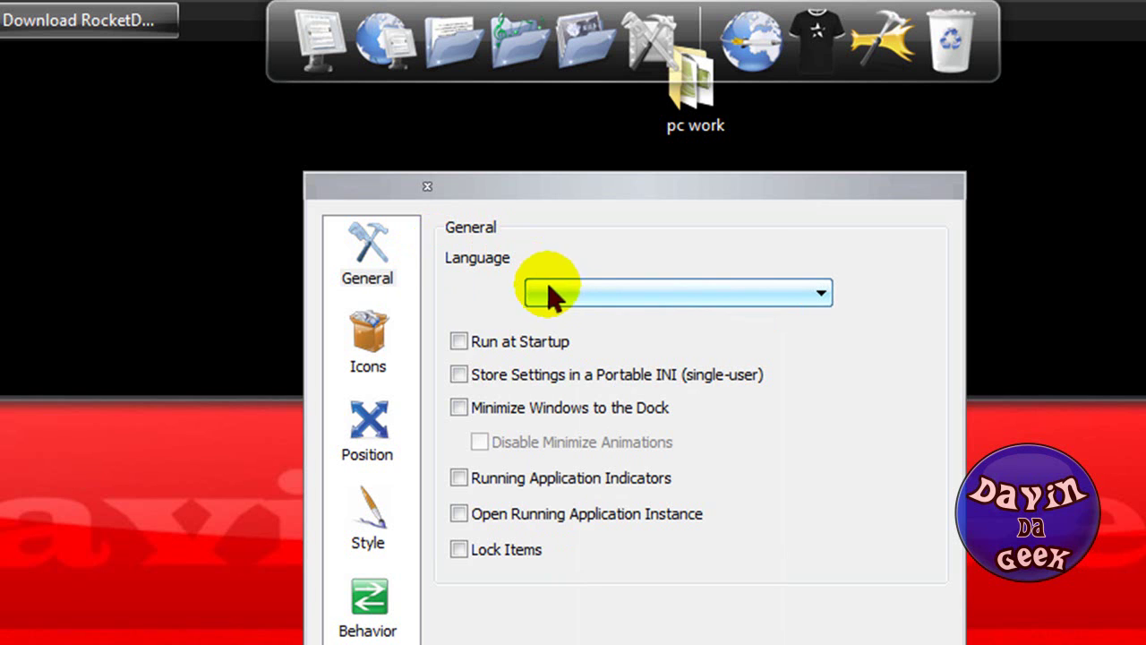
pyautogui.click(460, 342)
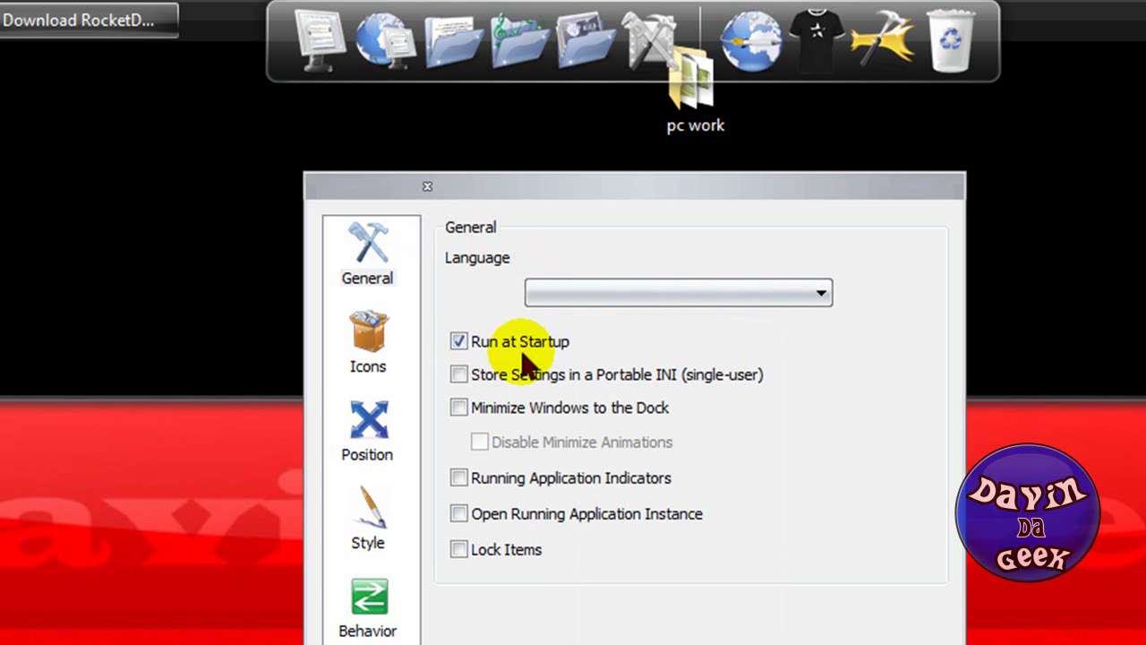
pyautogui.click(460, 477)
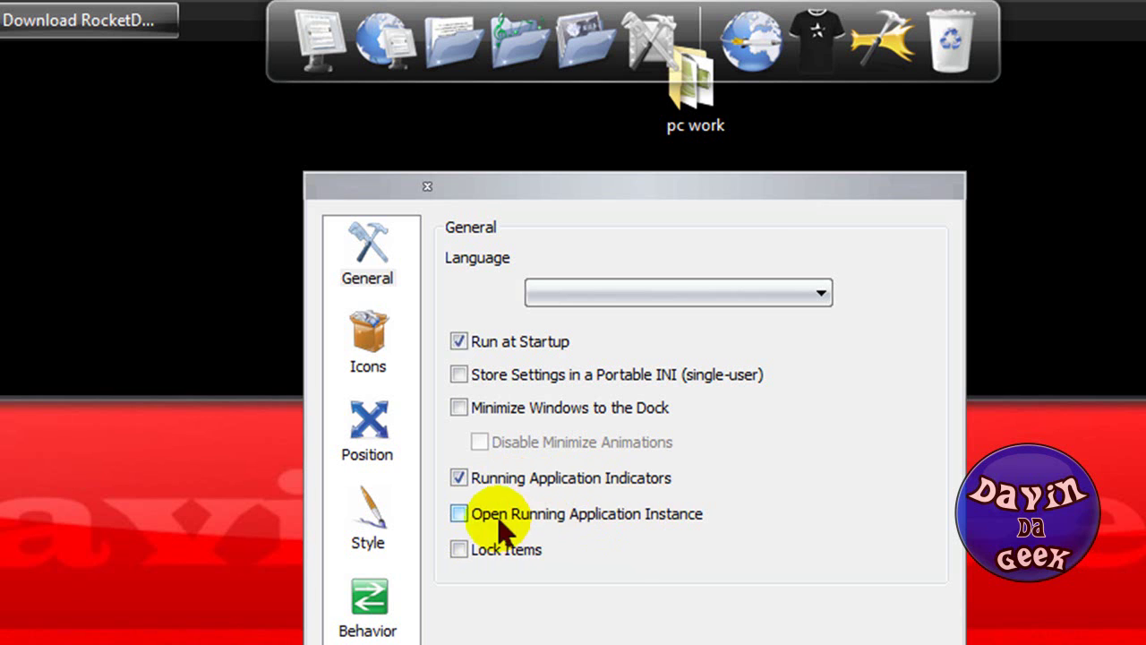
pyautogui.click(460, 515)
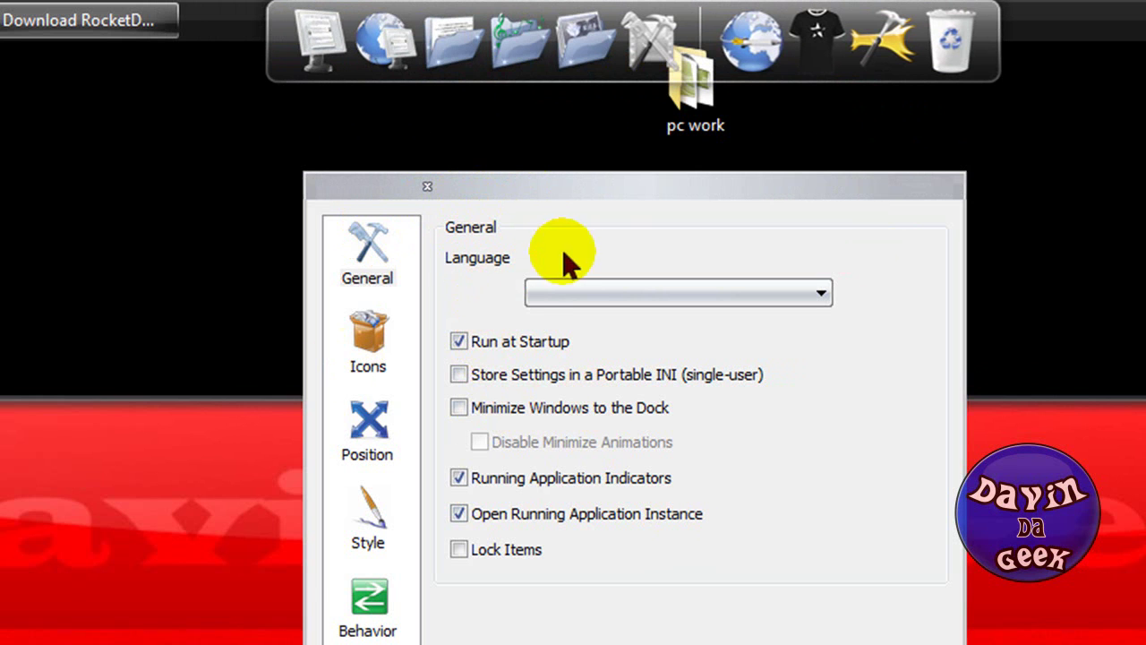
# On the Icons page, try High Quality, return to Average Quality, and keep Zoom: Bubble hover.
pyautogui.click(401, 344)
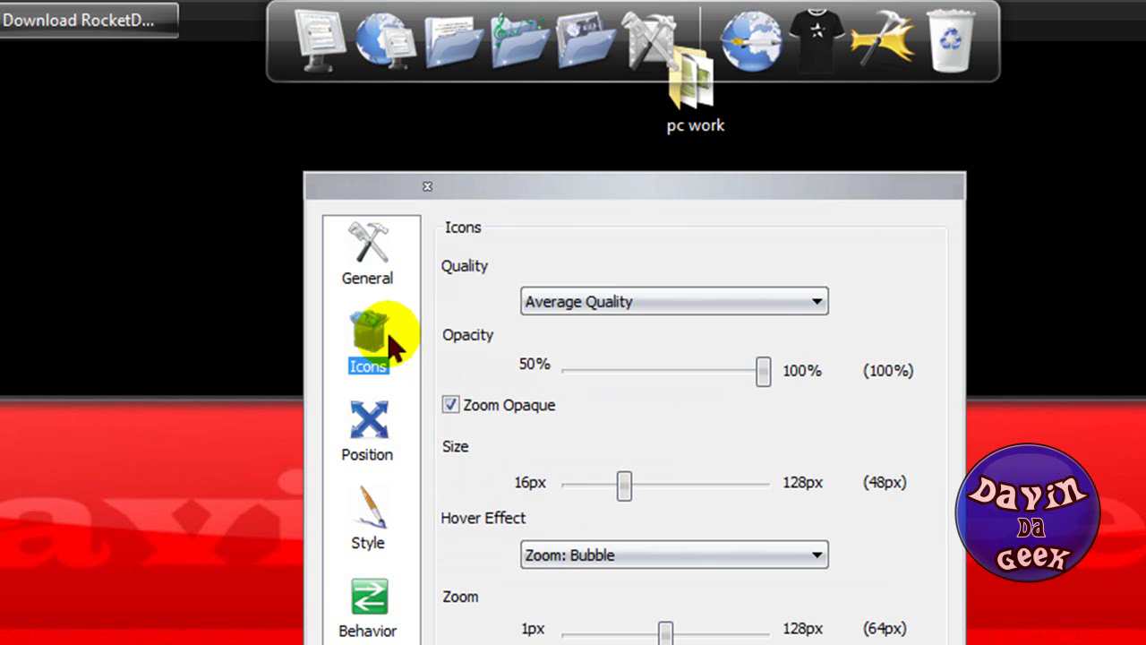
pyautogui.click(583, 300)
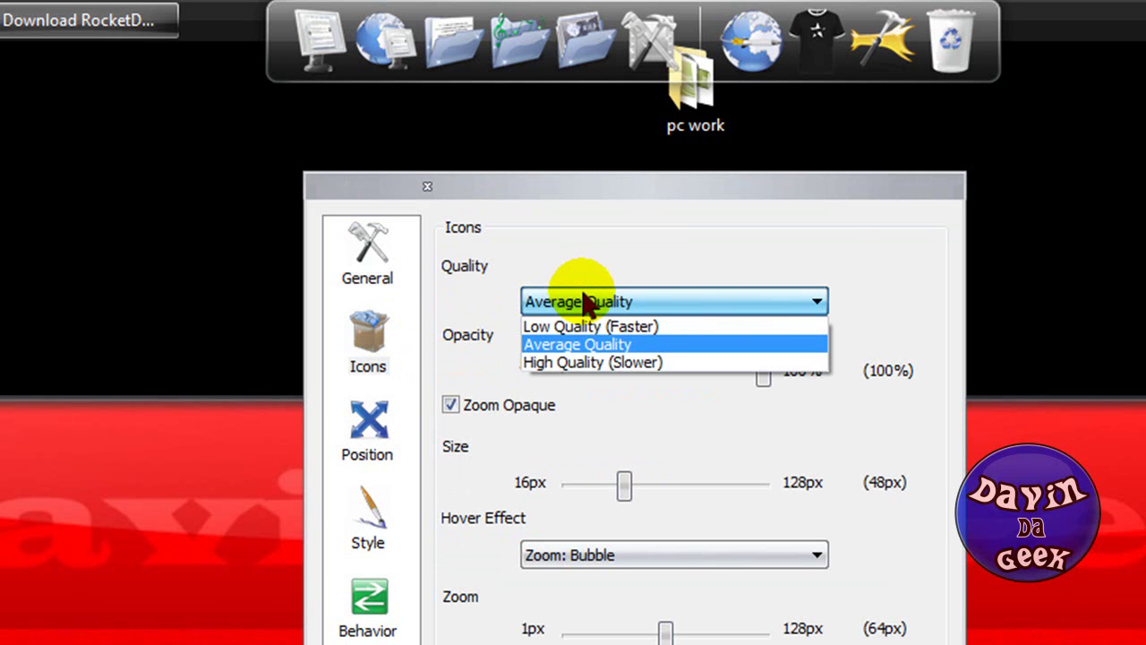
pyautogui.click(583, 362)
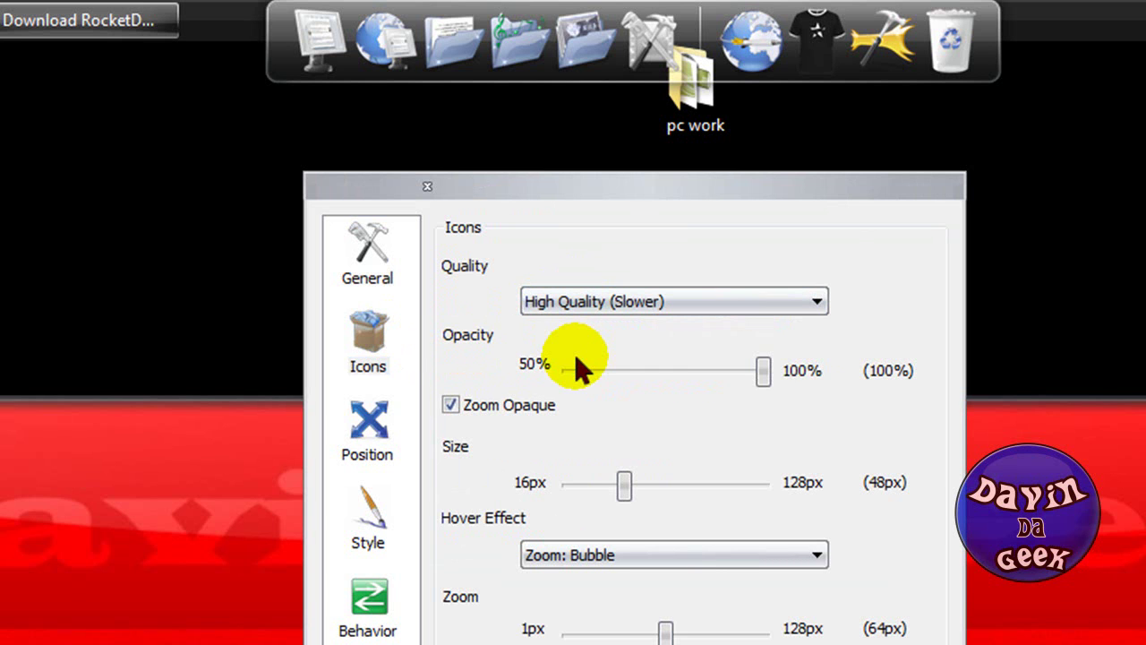
pyautogui.click(660, 304)
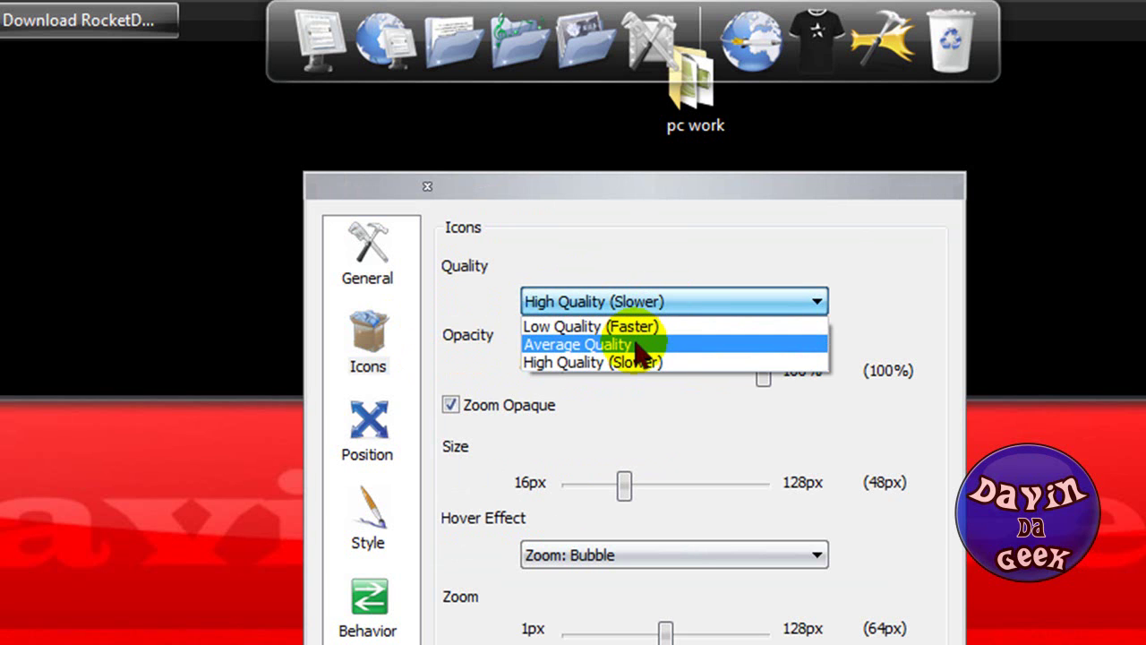
pyautogui.click(638, 346)
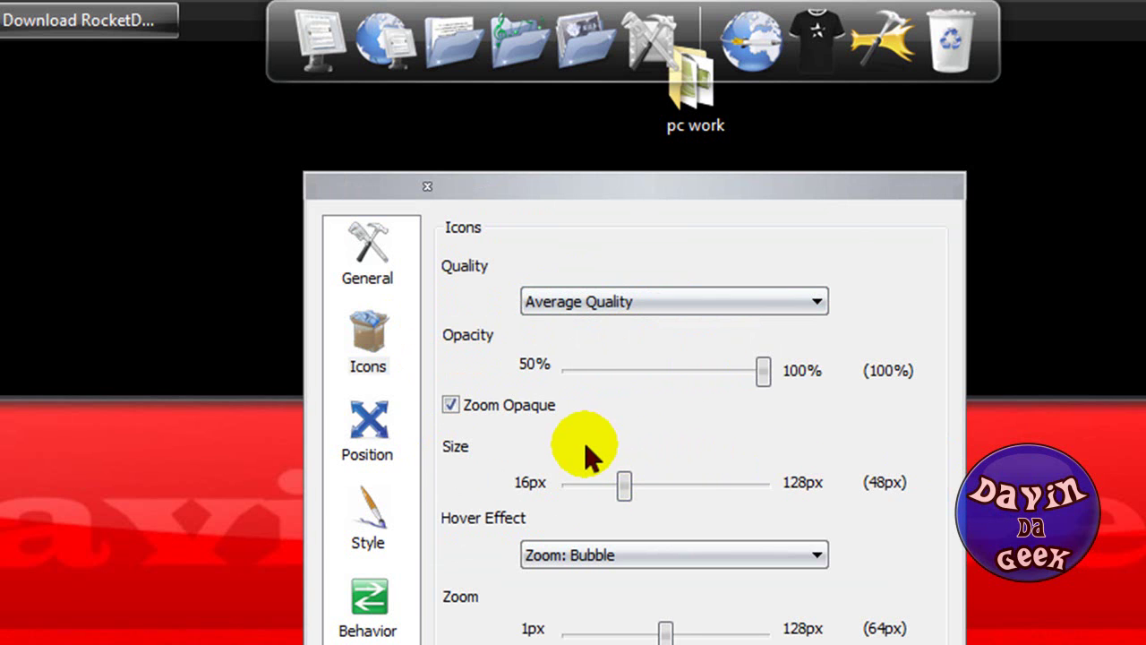
pyautogui.click(631, 566)
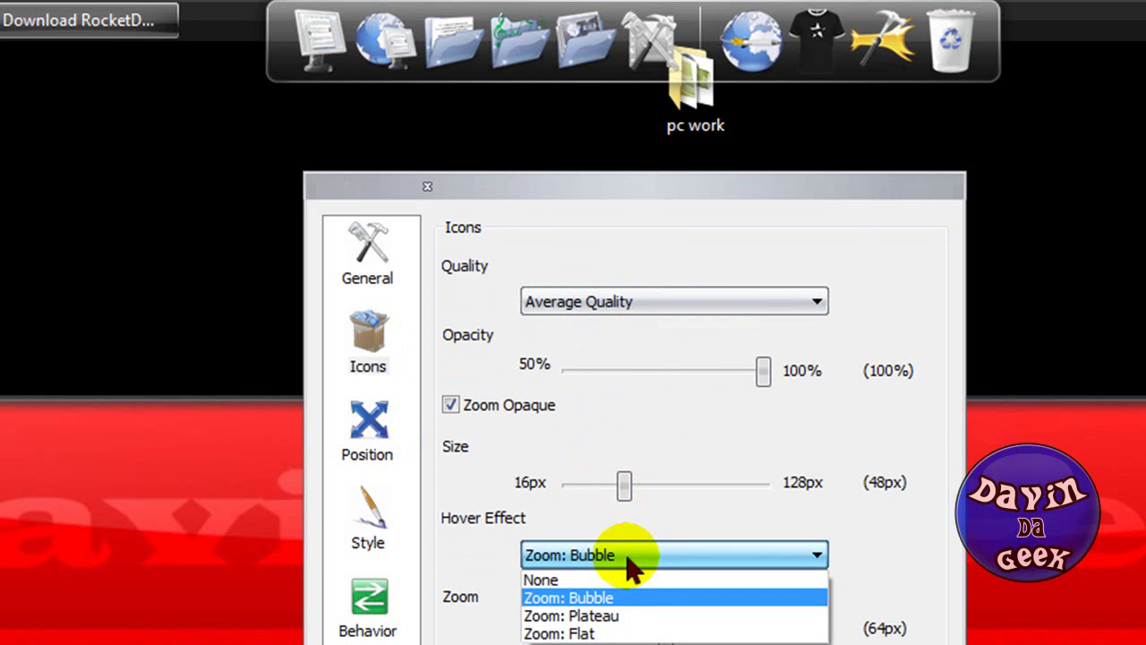
pyautogui.click(632, 566)
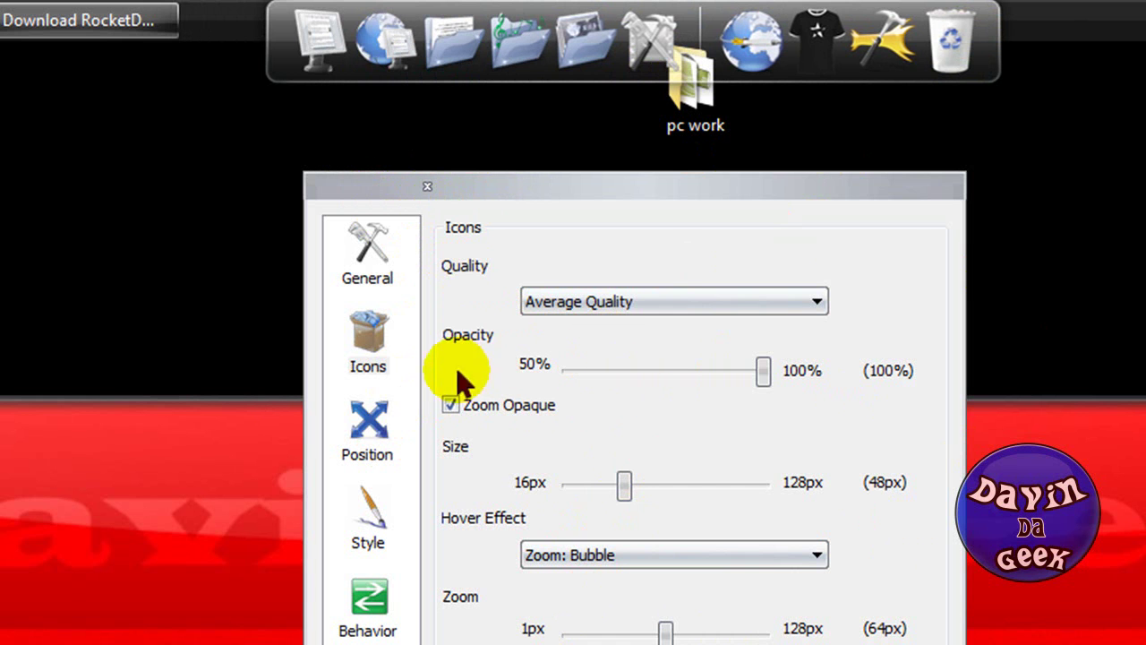
# Set Screen Position to Left, keep Always on top, with 100% centering and -8px edge offset.
pyautogui.click(397, 416)
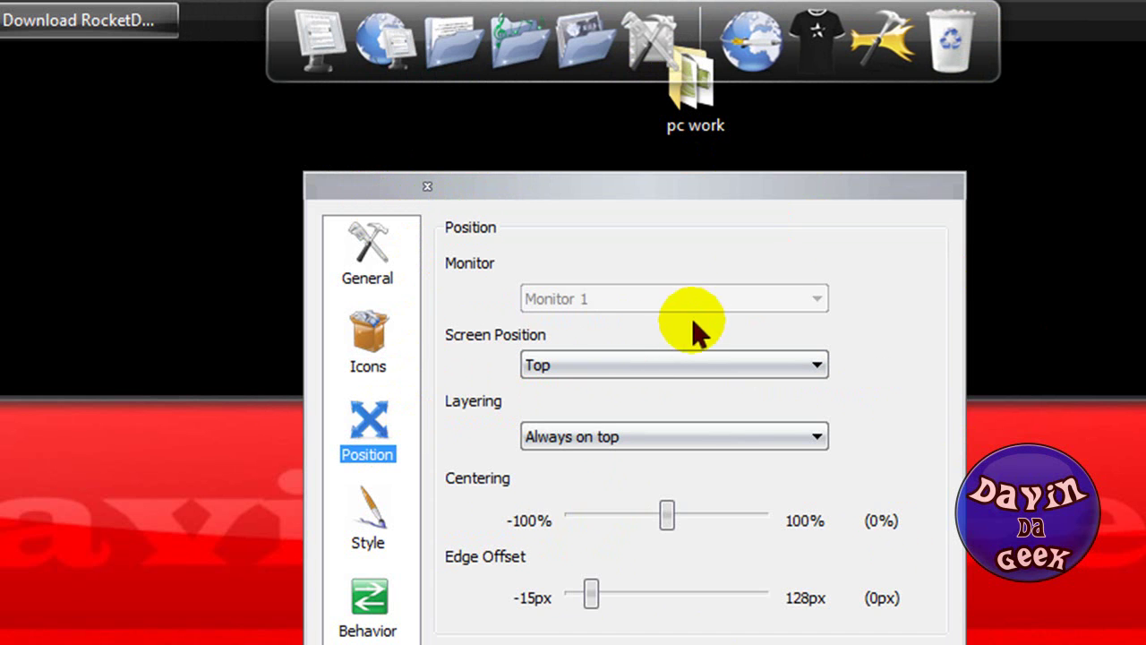
pyautogui.click(670, 361)
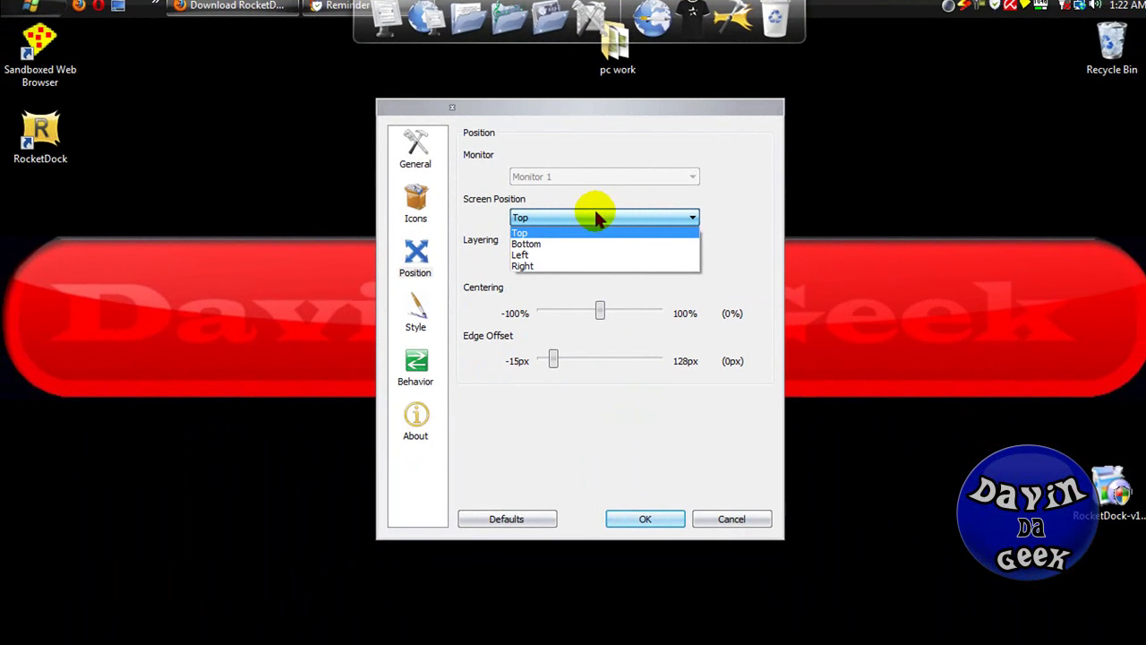
pyautogui.click(524, 255)
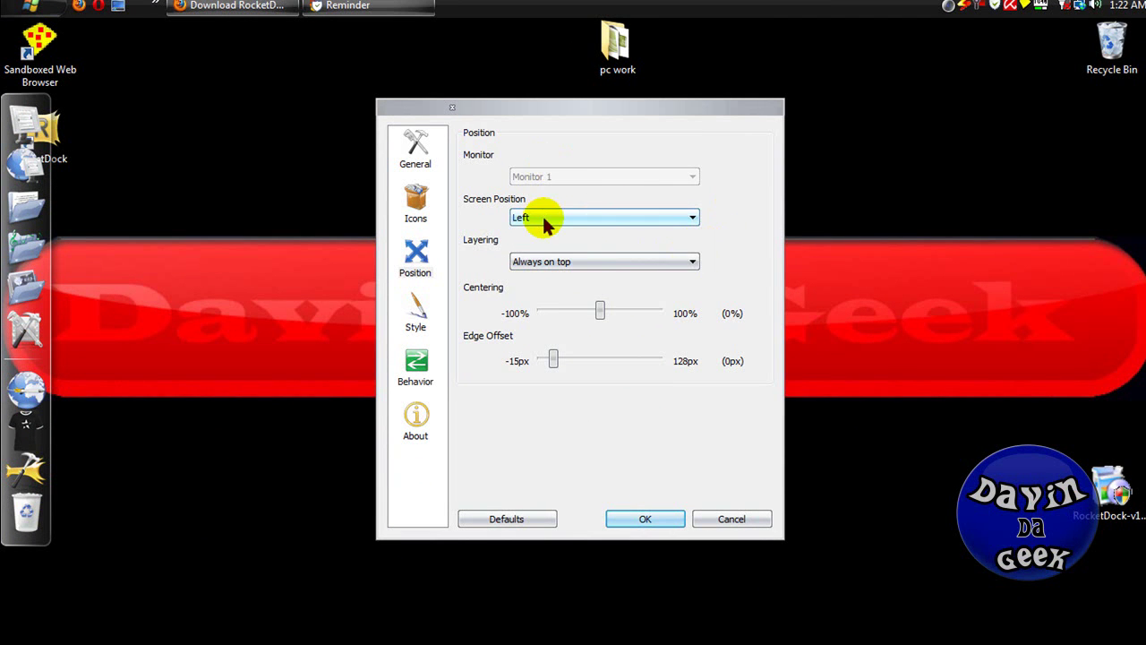
pyautogui.click(551, 259)
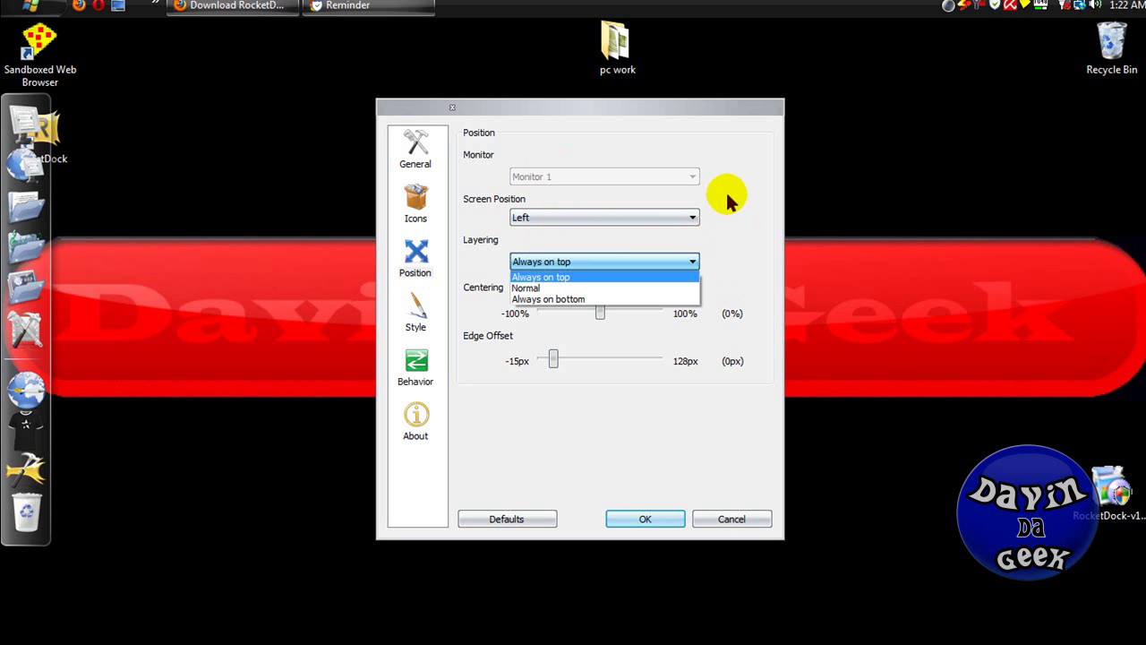
pyautogui.click(698, 240)
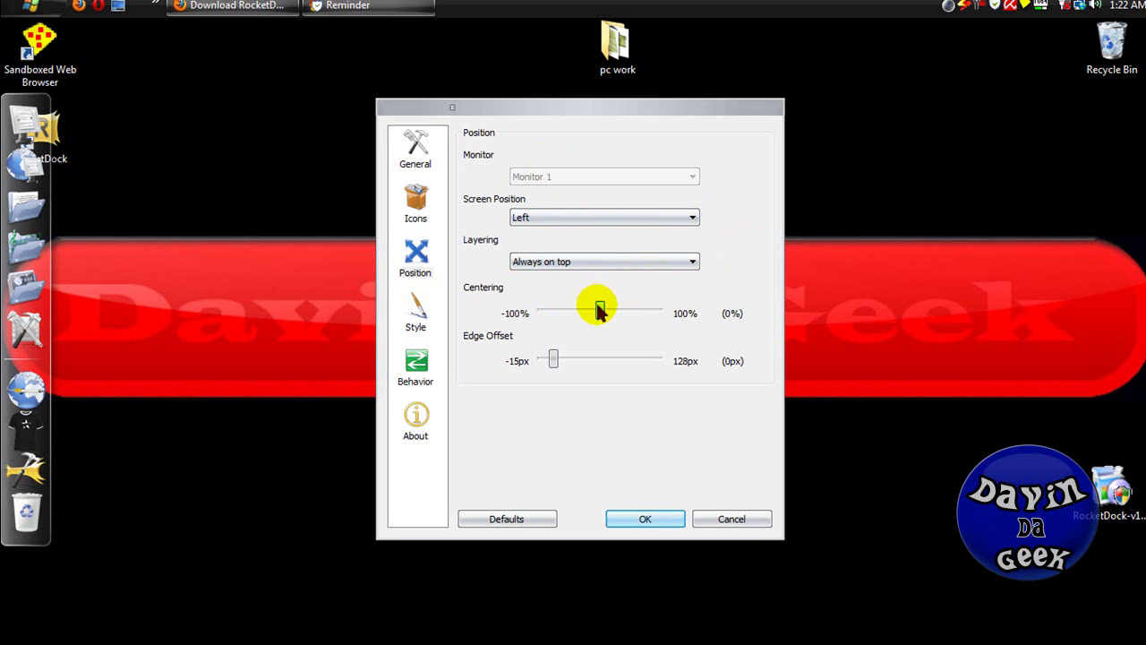
pyautogui.moveTo(600, 309)
pyautogui.mouseDown()
pyautogui.moveTo(584, 311)
pyautogui.moveTo(658, 314)
pyautogui.moveTo(540, 309)
pyautogui.moveTo(678, 324)
pyautogui.moveTo(660, 310)
pyautogui.moveTo(605, 311)
pyautogui.mouseUp()
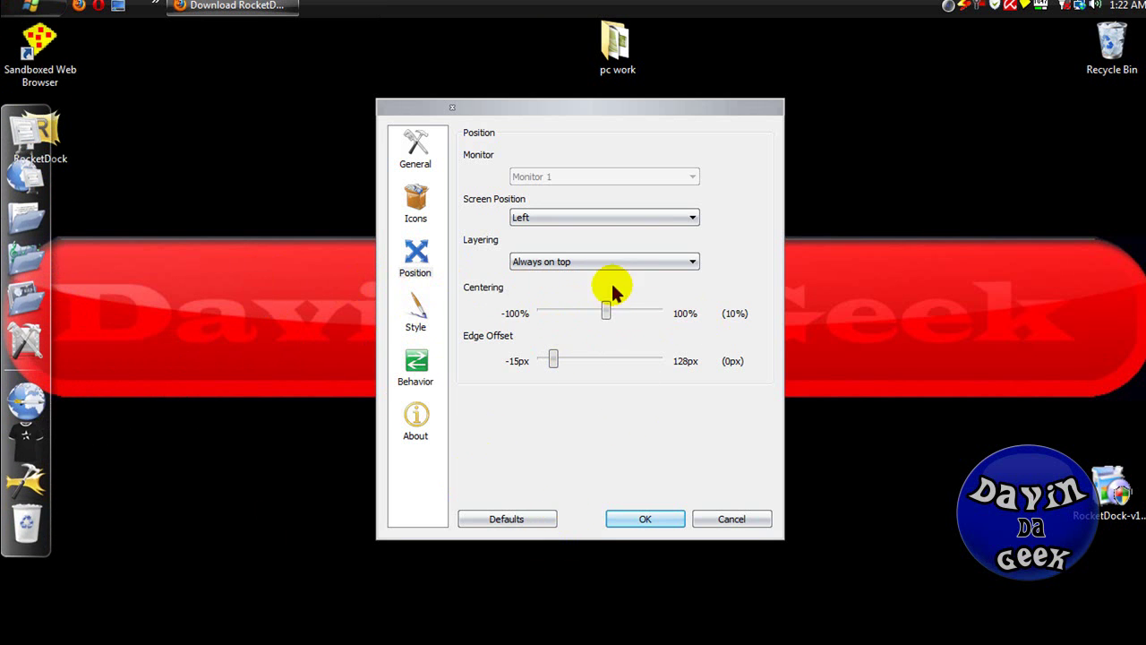
pyautogui.moveTo(608, 309); pyautogui.dragTo(676, 320)
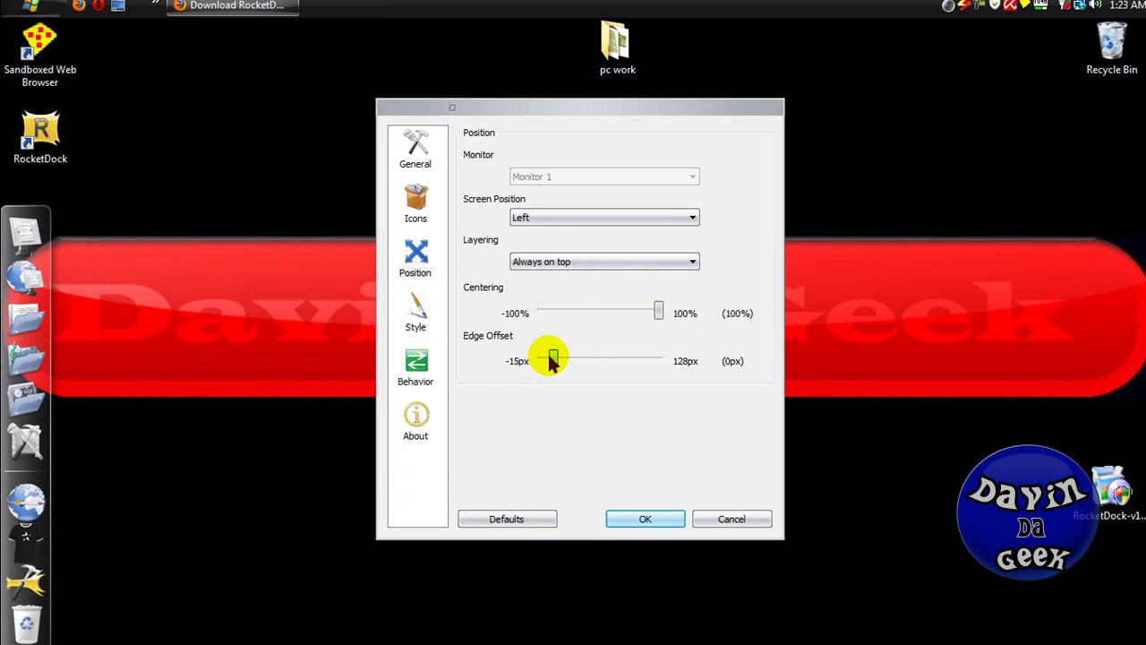
pyautogui.moveTo(551, 359)
pyautogui.mouseDown()
pyautogui.moveTo(625, 375)
pyautogui.moveTo(506, 360)
pyautogui.moveTo(548, 366)
pyautogui.mouseUp()
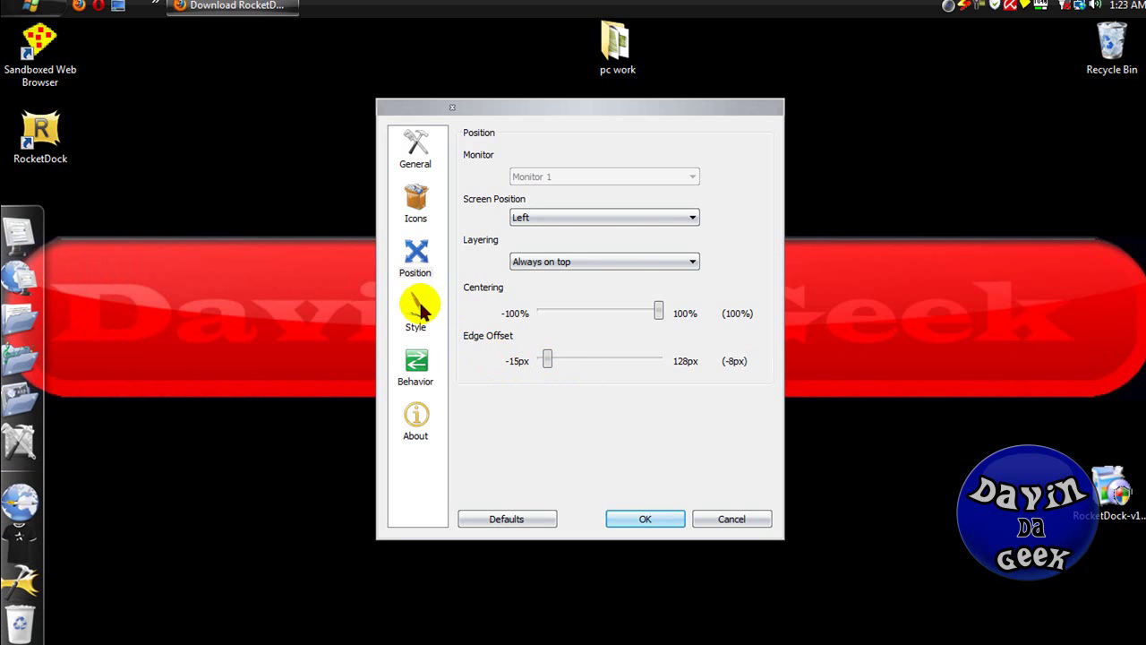
# Readjust the dock position to a 45px edge offset and 67% centering.
pyautogui.click(419, 309)
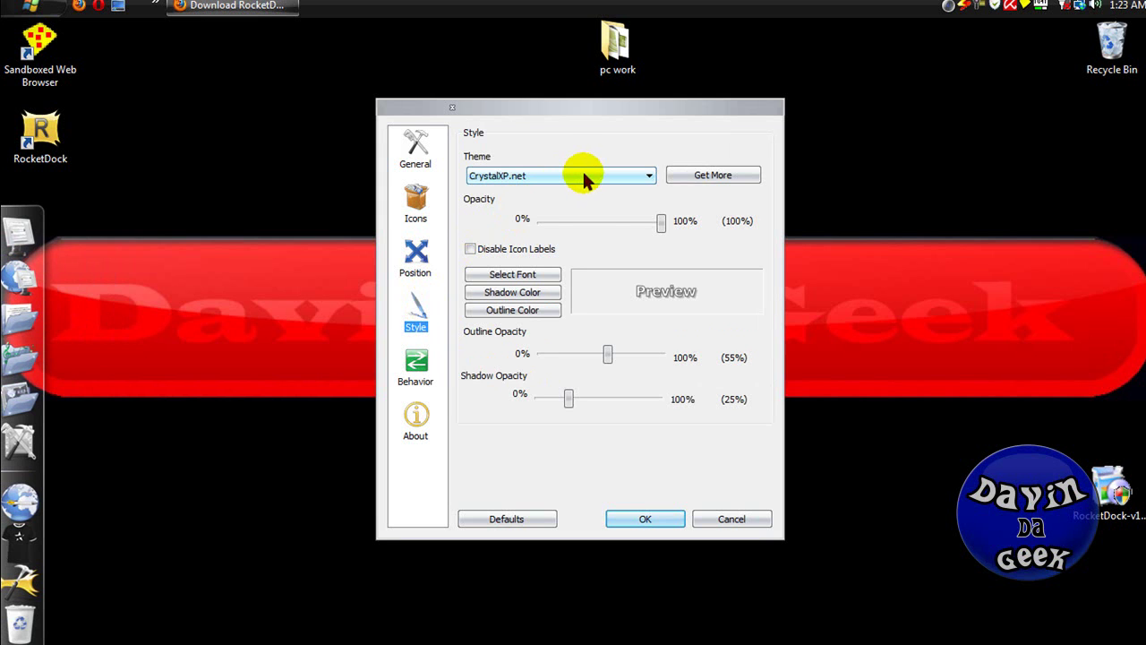
pyautogui.click(416, 255)
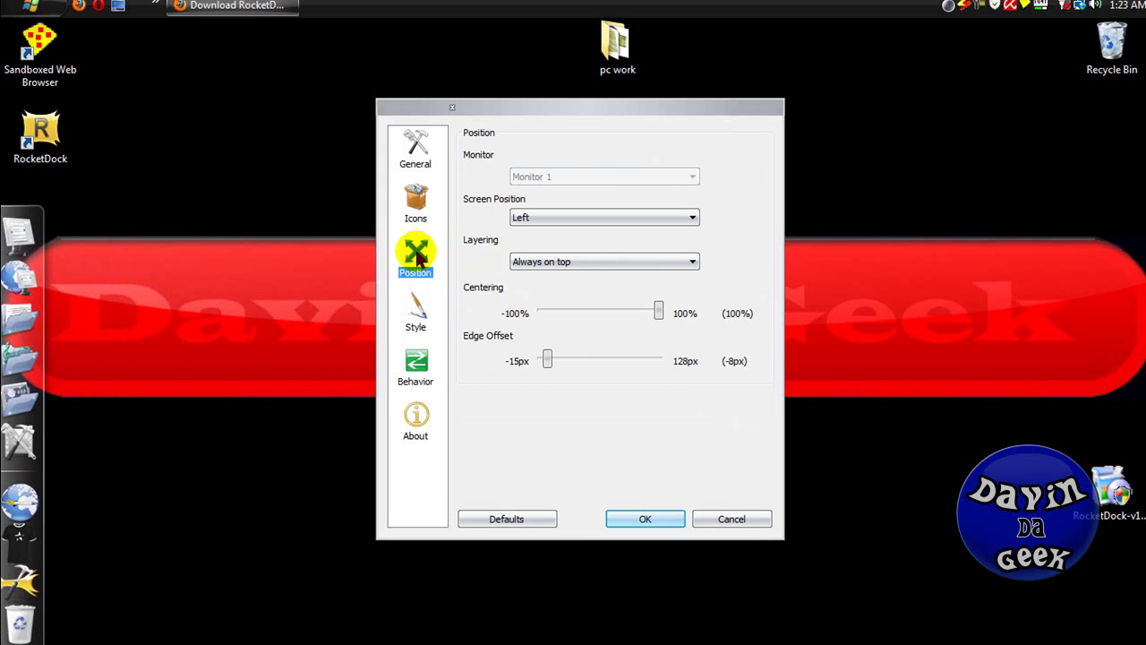
pyautogui.moveTo(547, 361); pyautogui.dragTo(591, 361)
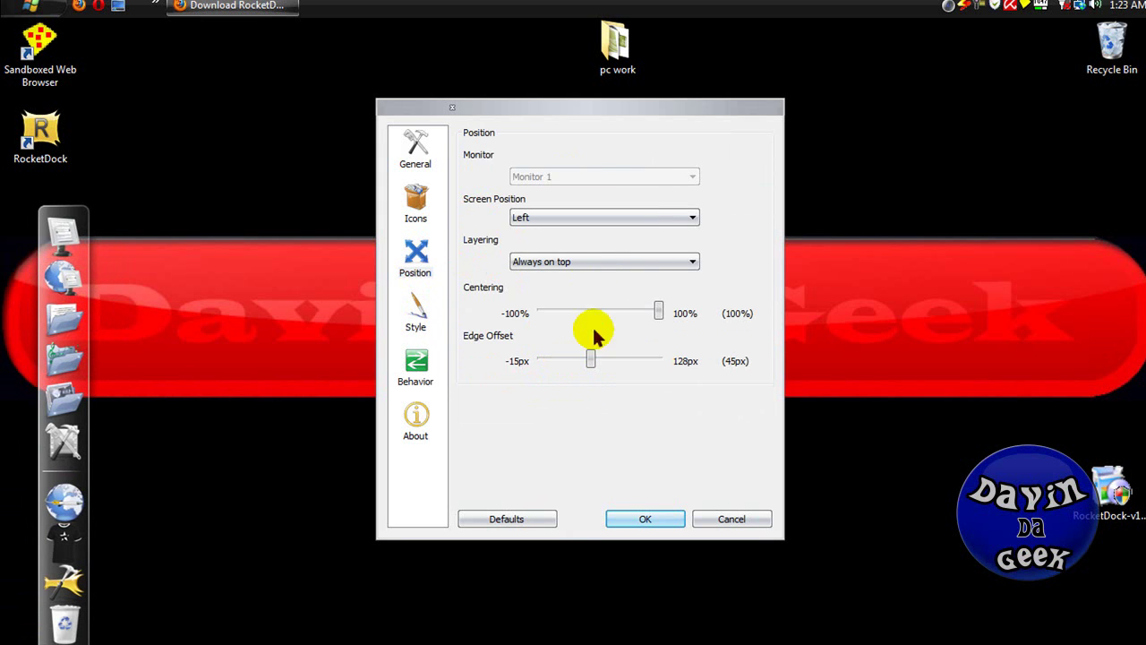
pyautogui.moveTo(657, 309); pyautogui.dragTo(638, 309)
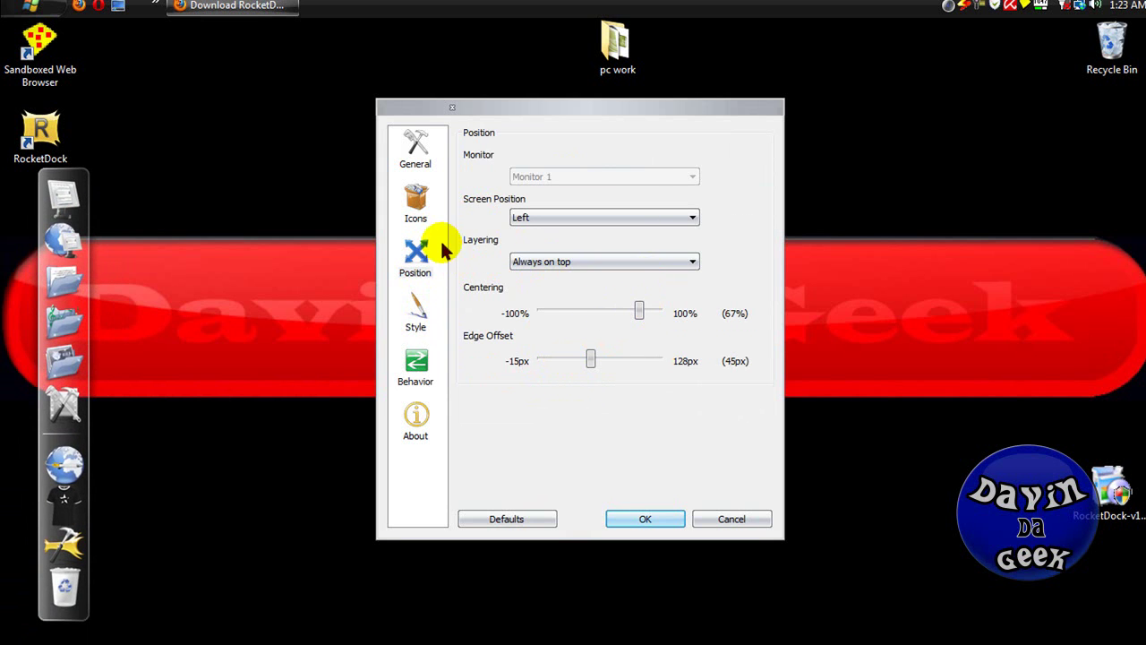
# Preview the Aero Milk, AstroGlass, AstroGrey, AstroLife, AstroSteel, Blank, CrystalXP.net, Inspirat and ProtoClay themes.
pyautogui.click(416, 318)
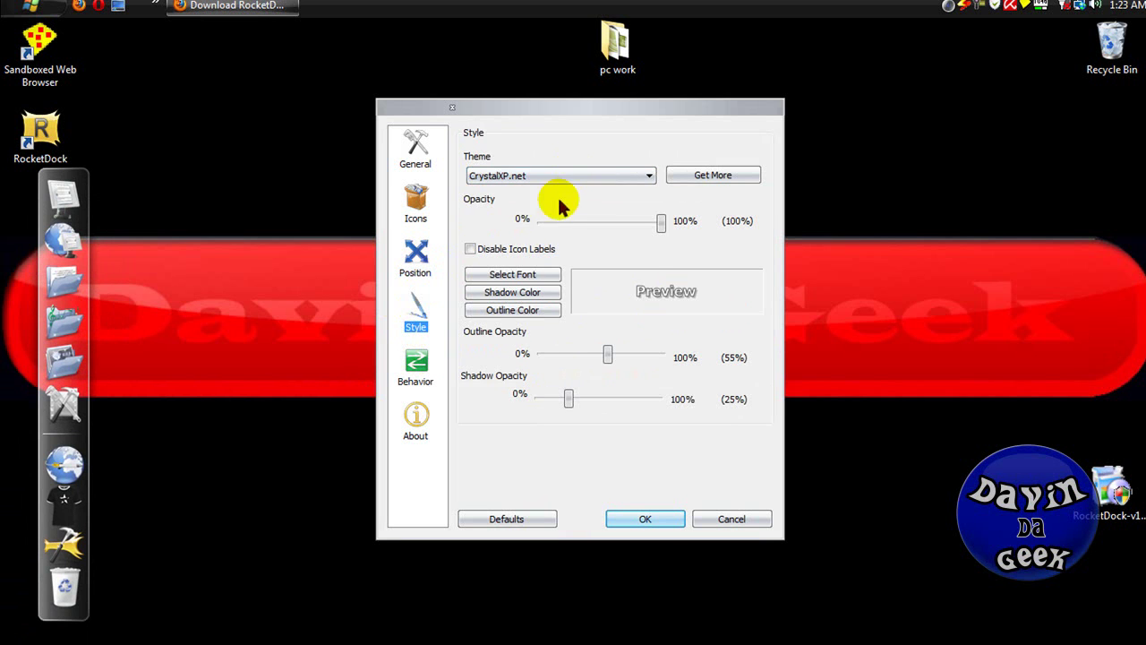
pyautogui.click(583, 176)
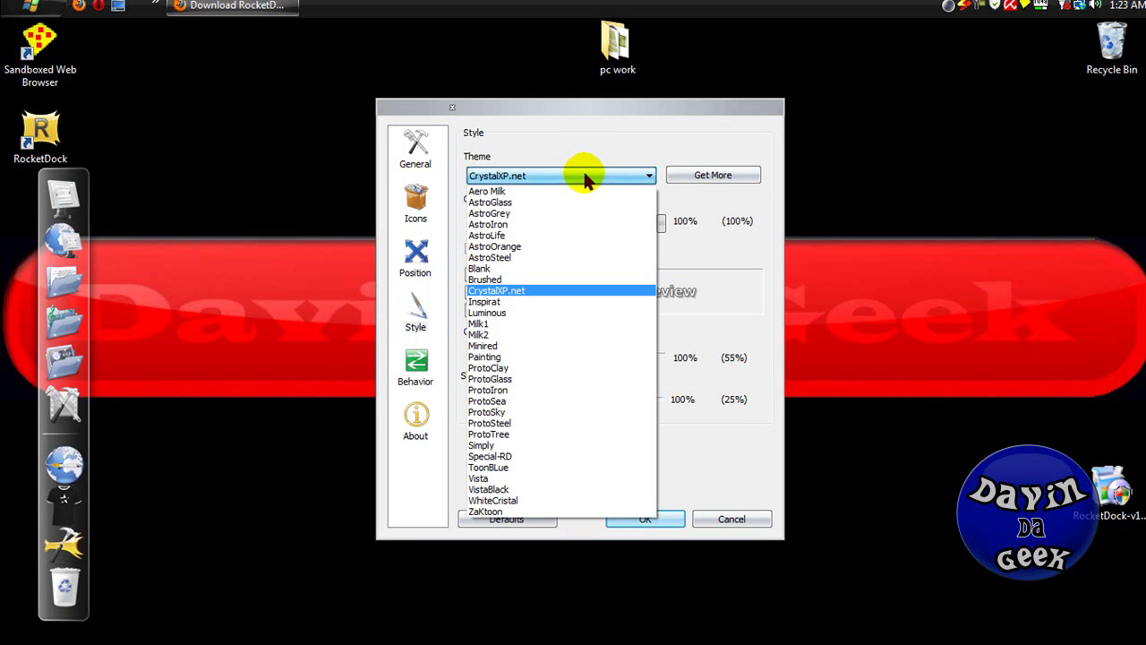
pyautogui.click(537, 186)
pyautogui.click(537, 179)
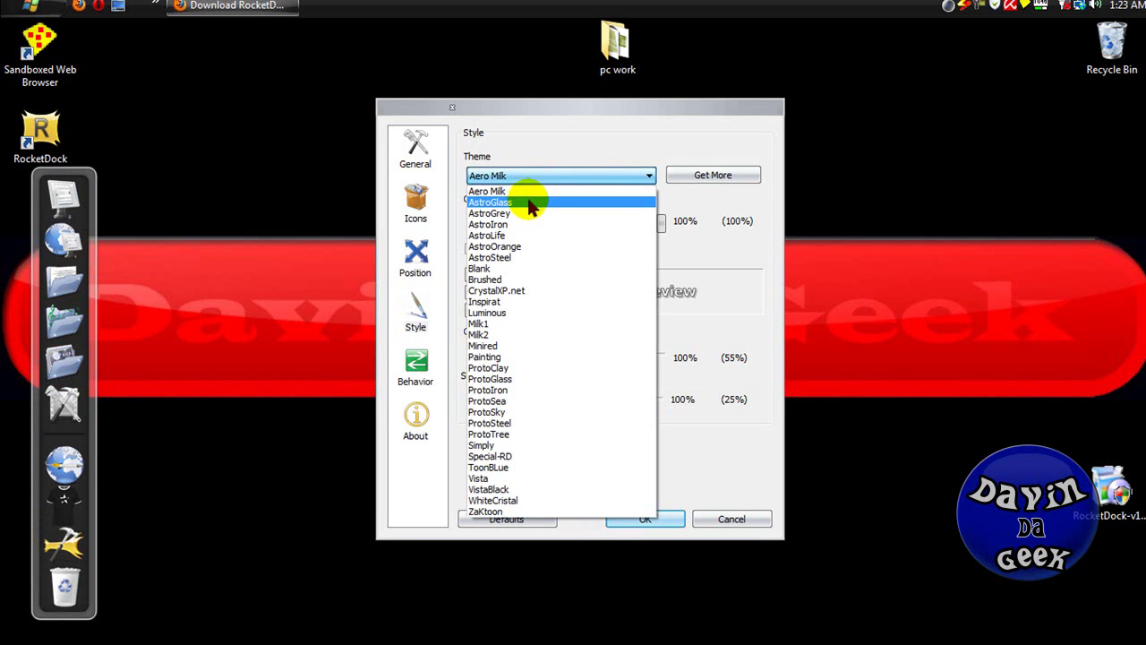
pyautogui.click(527, 197)
pyautogui.click(531, 175)
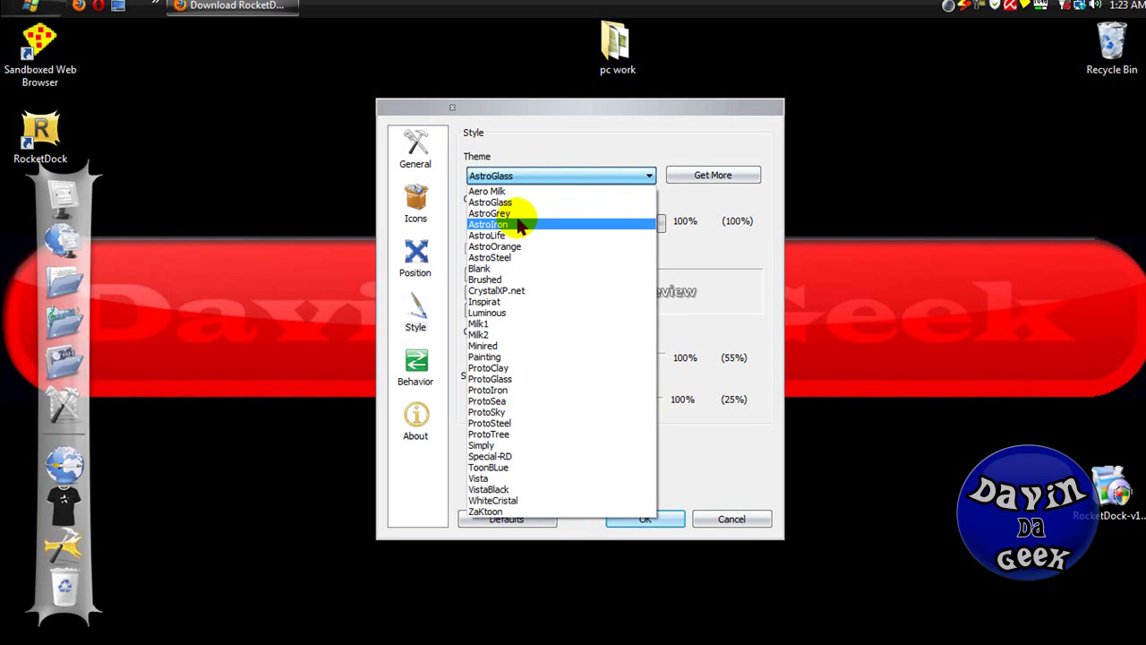
pyautogui.click(534, 213)
pyautogui.click(525, 182)
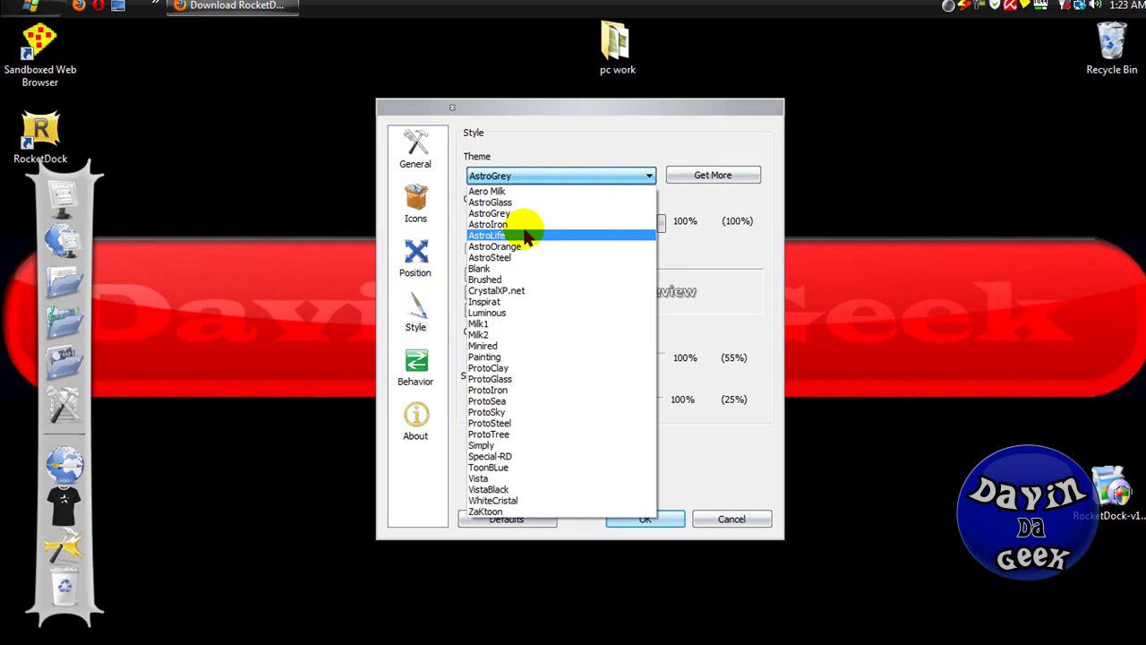
pyautogui.click(533, 235)
pyautogui.click(544, 180)
pyautogui.click(525, 257)
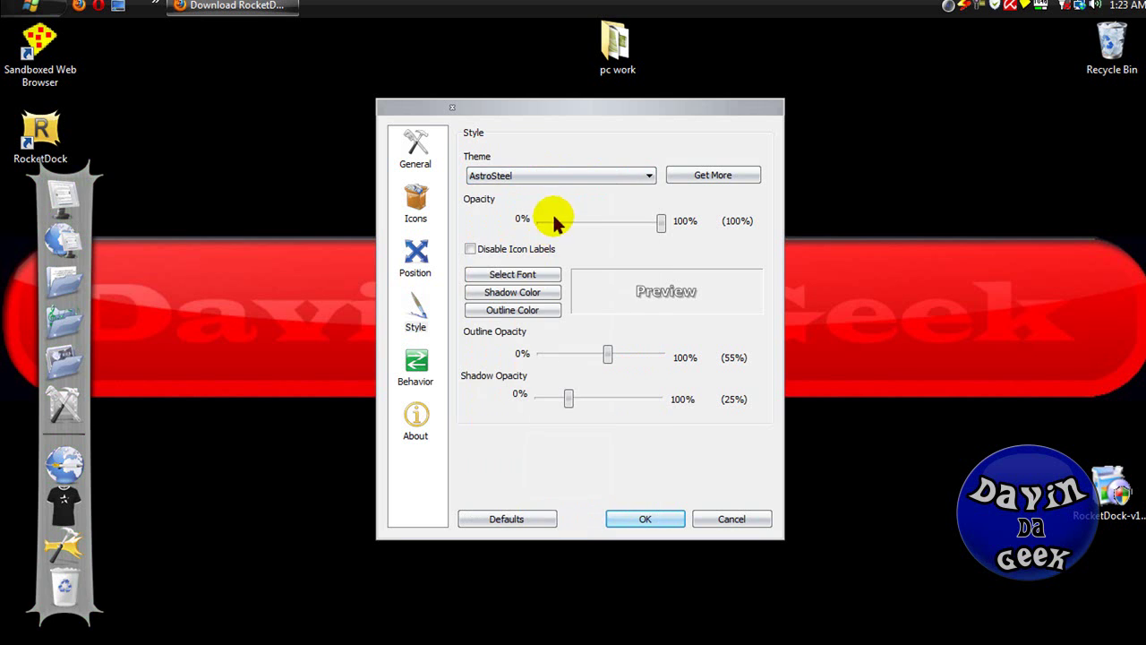
pyautogui.click(548, 179)
pyautogui.click(529, 267)
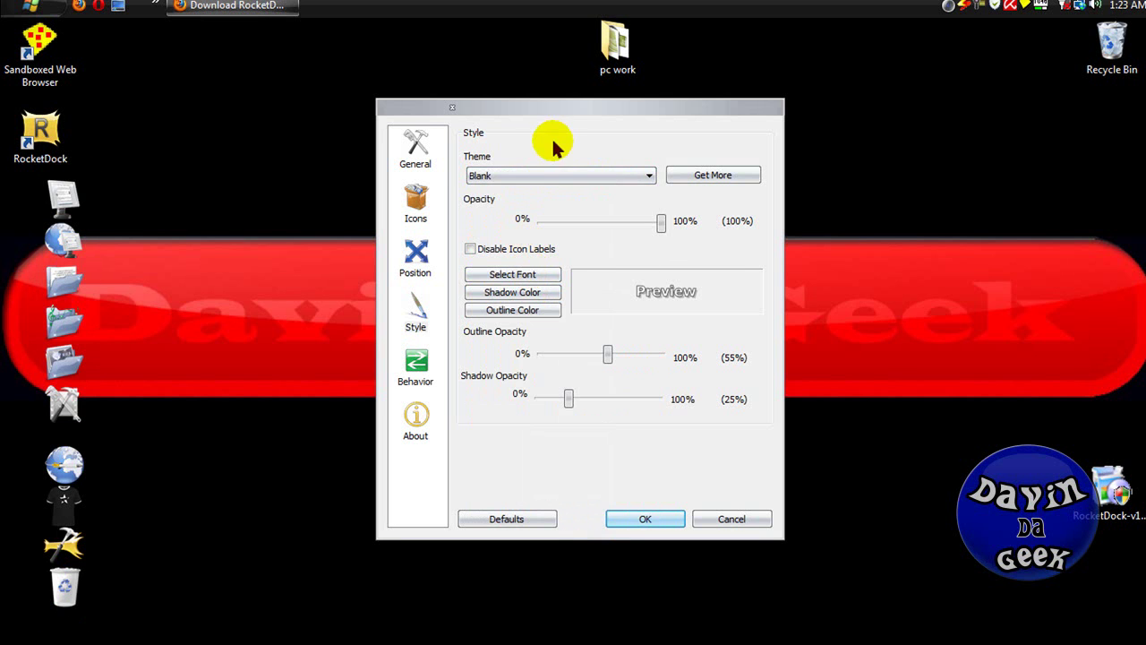
pyautogui.click(549, 175)
pyautogui.click(524, 289)
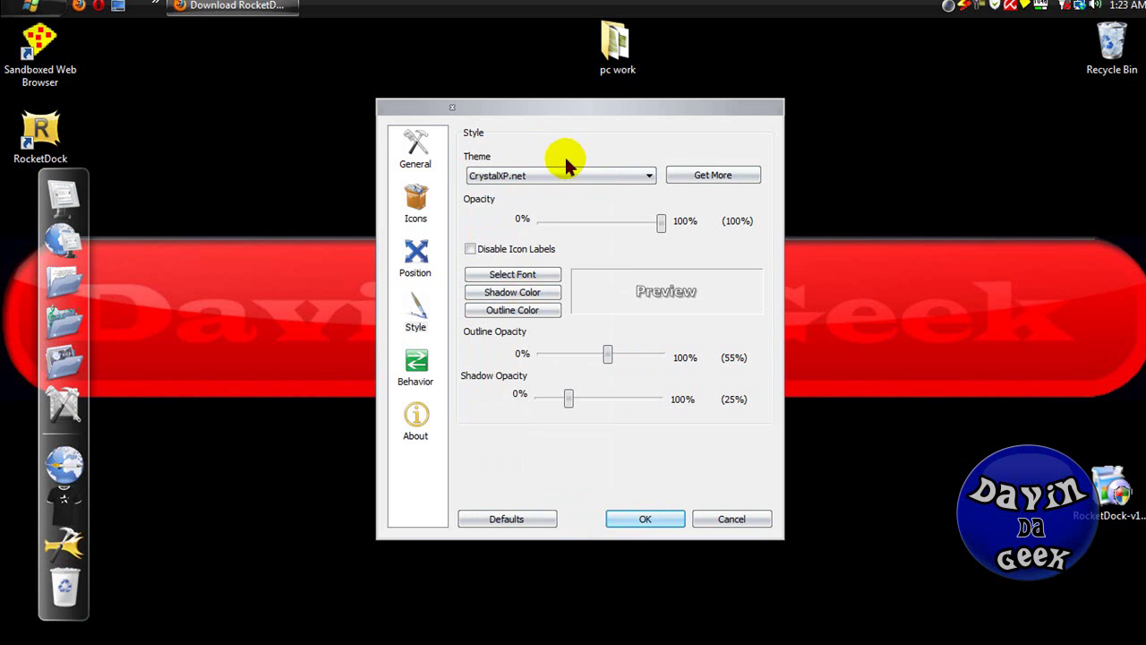
pyautogui.click(562, 176)
pyautogui.click(538, 301)
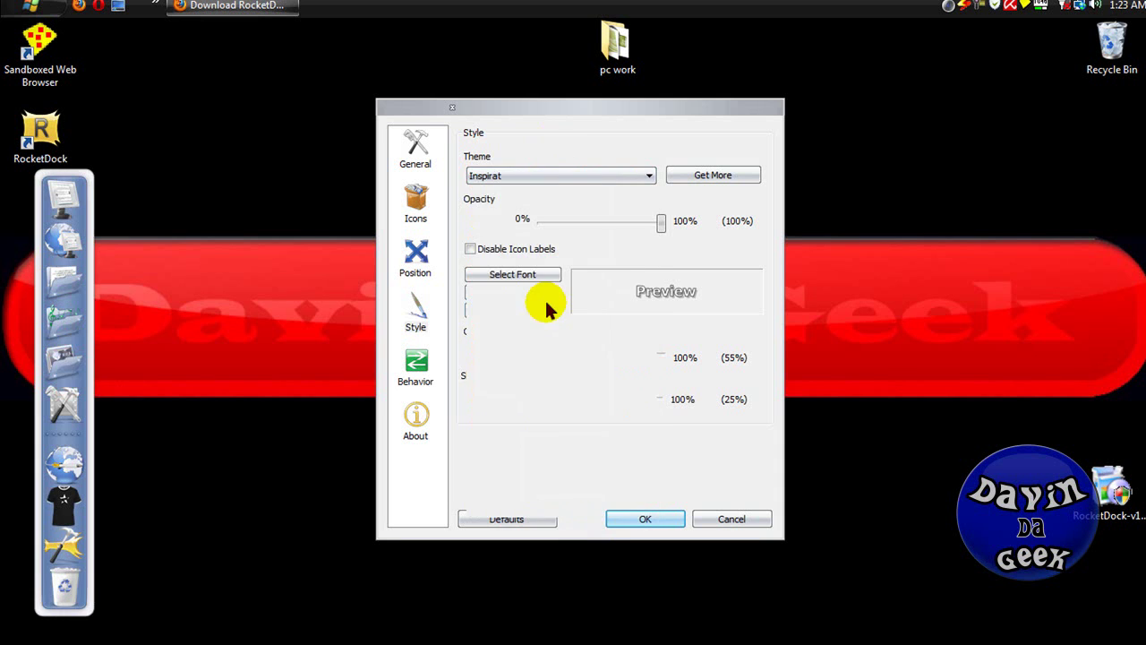
pyautogui.click(551, 172)
pyautogui.click(543, 371)
# Apply VistaBlack, briefly try Luminous, and settle back on the VistaBlack theme.
pyautogui.click(575, 170)
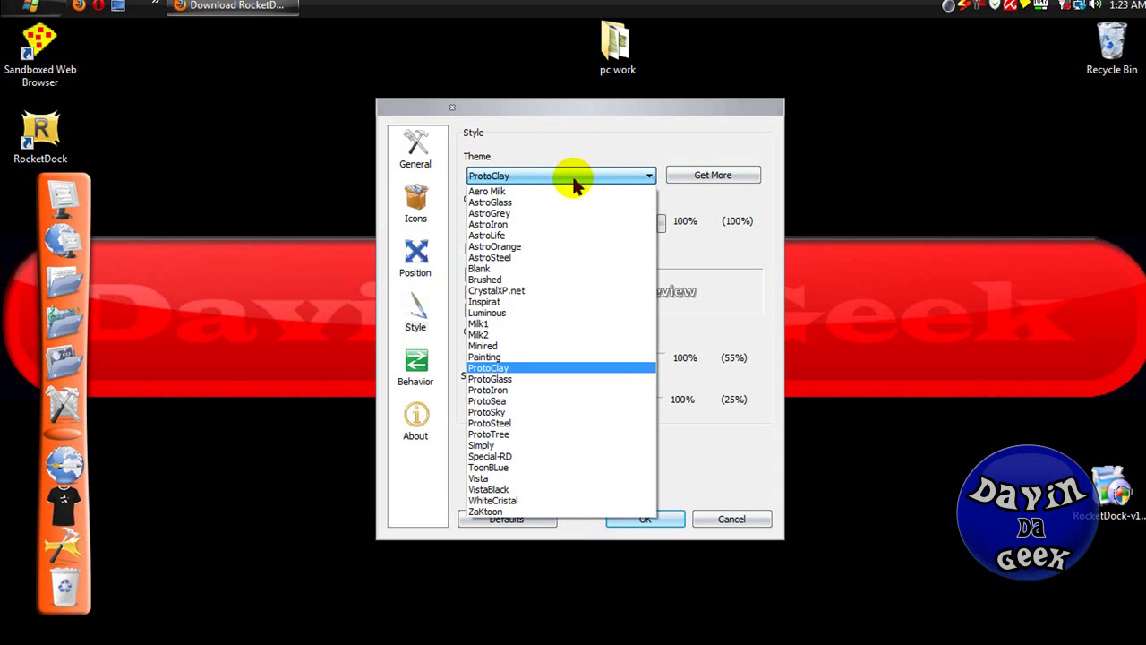
pyautogui.click(531, 489)
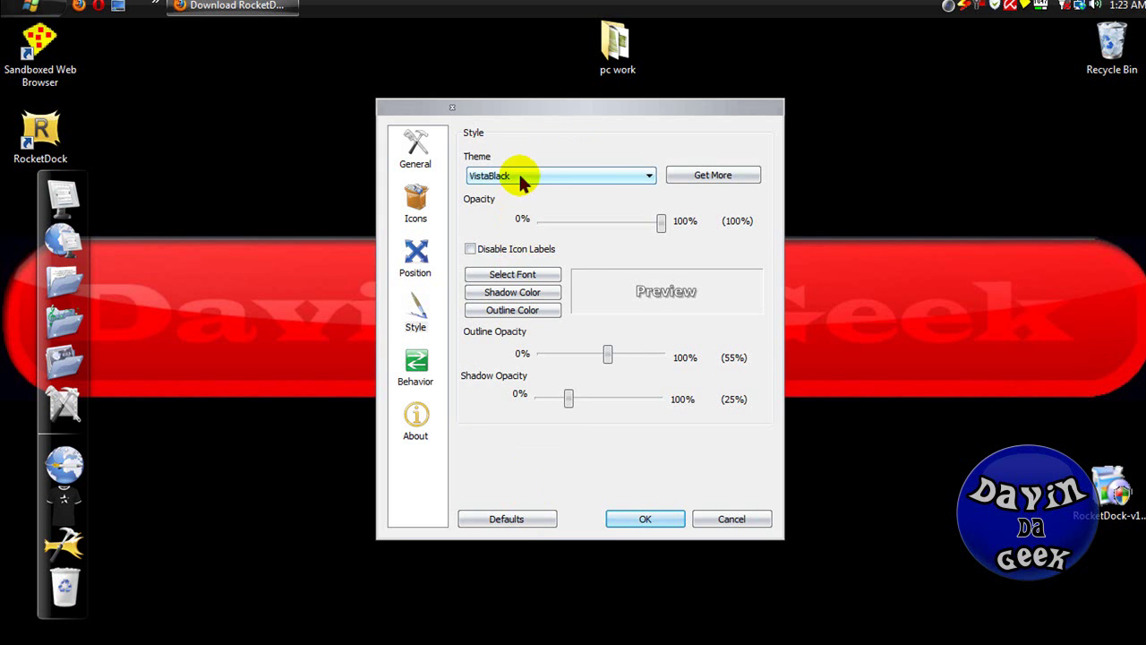
pyautogui.click(525, 176)
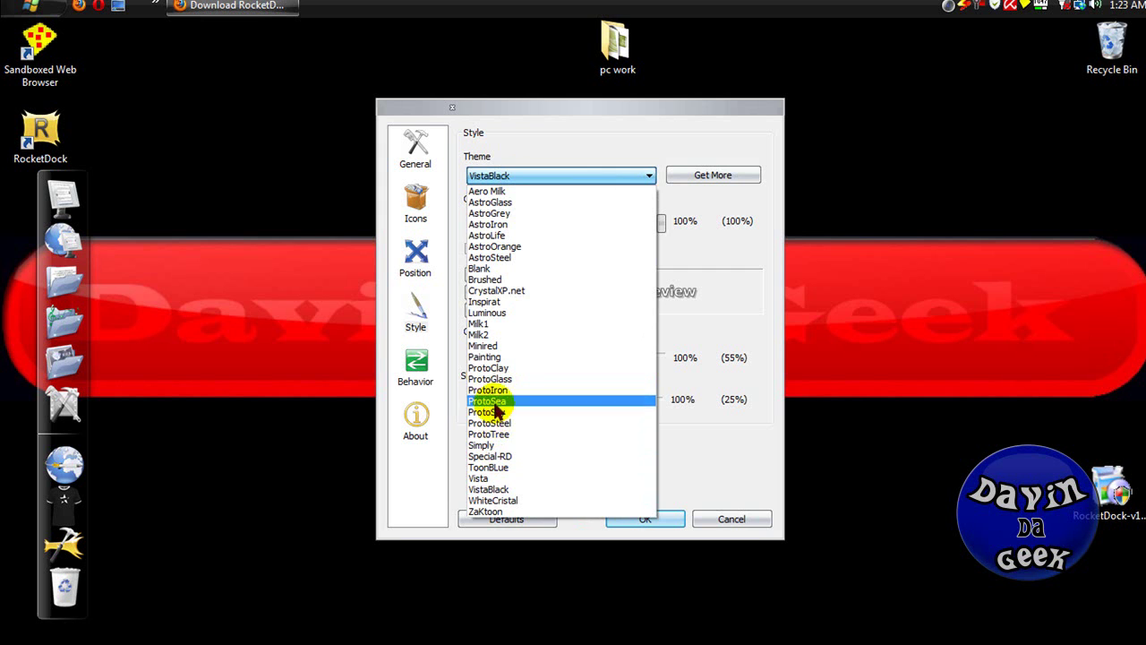
pyautogui.click(495, 312)
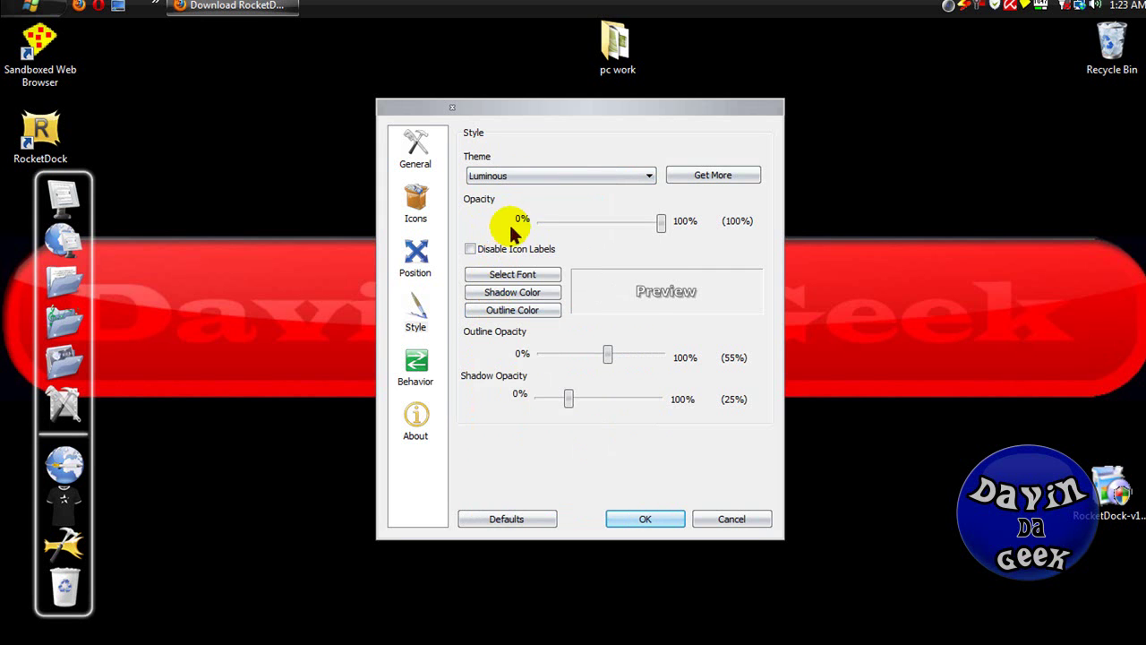
pyautogui.click(542, 176)
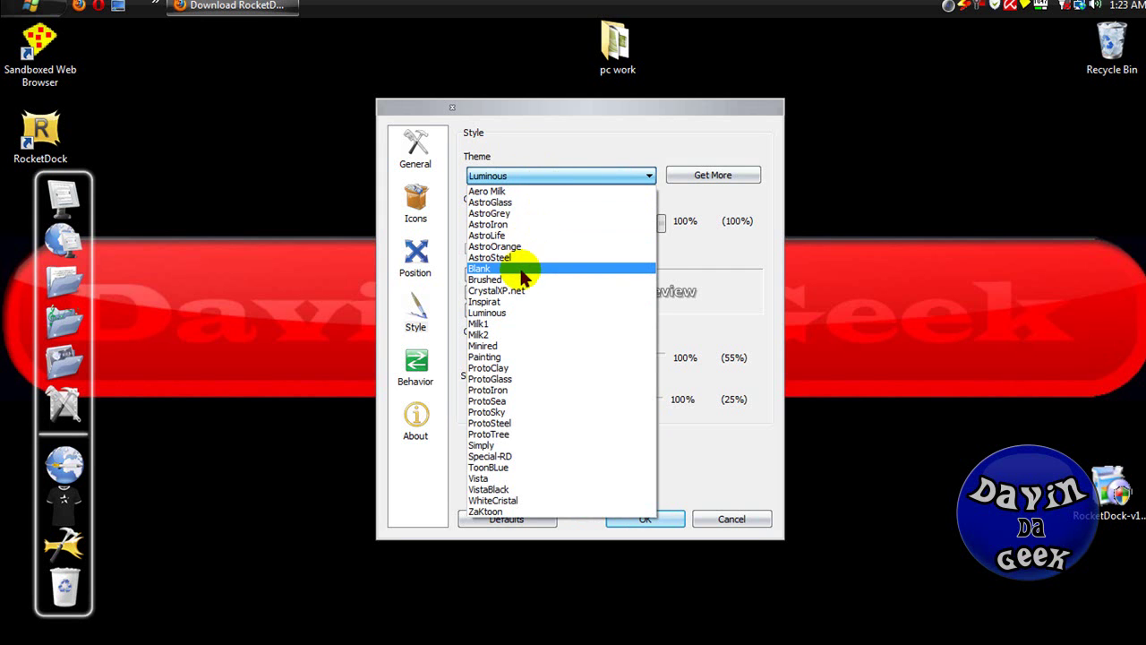
pyautogui.click(512, 491)
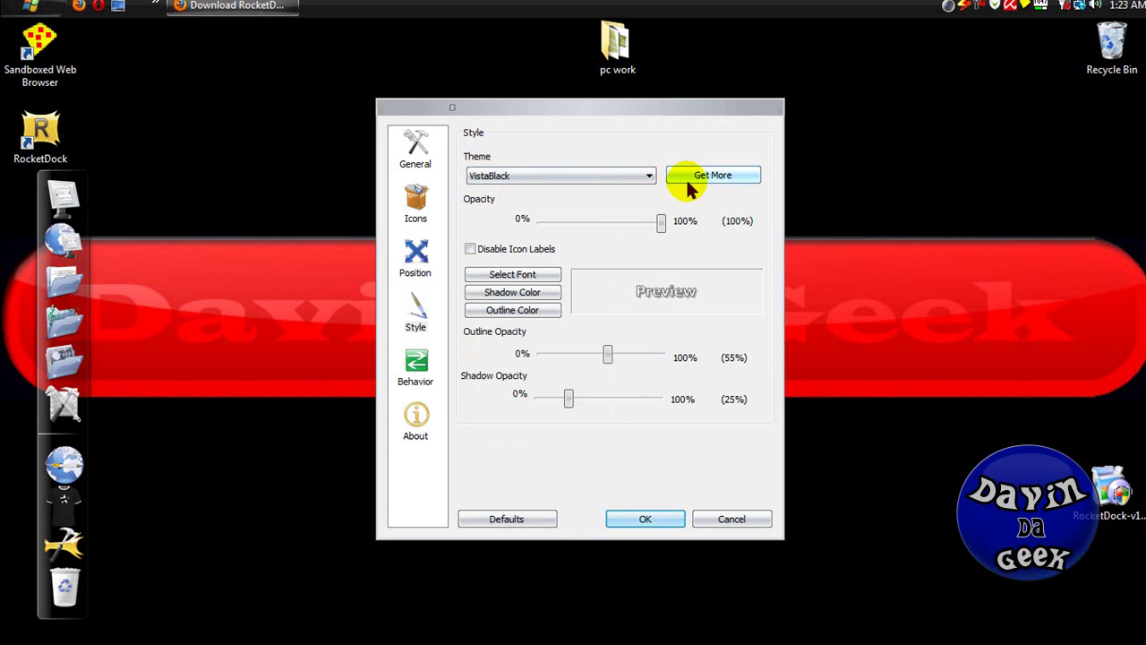
# Lower the dock opacity to 80%, keeping icon labels on and the label font unchanged.
pyautogui.moveTo(657, 225)
pyautogui.mouseDown()
pyautogui.moveTo(602, 226)
pyautogui.moveTo(639, 220)
pyautogui.mouseUp()
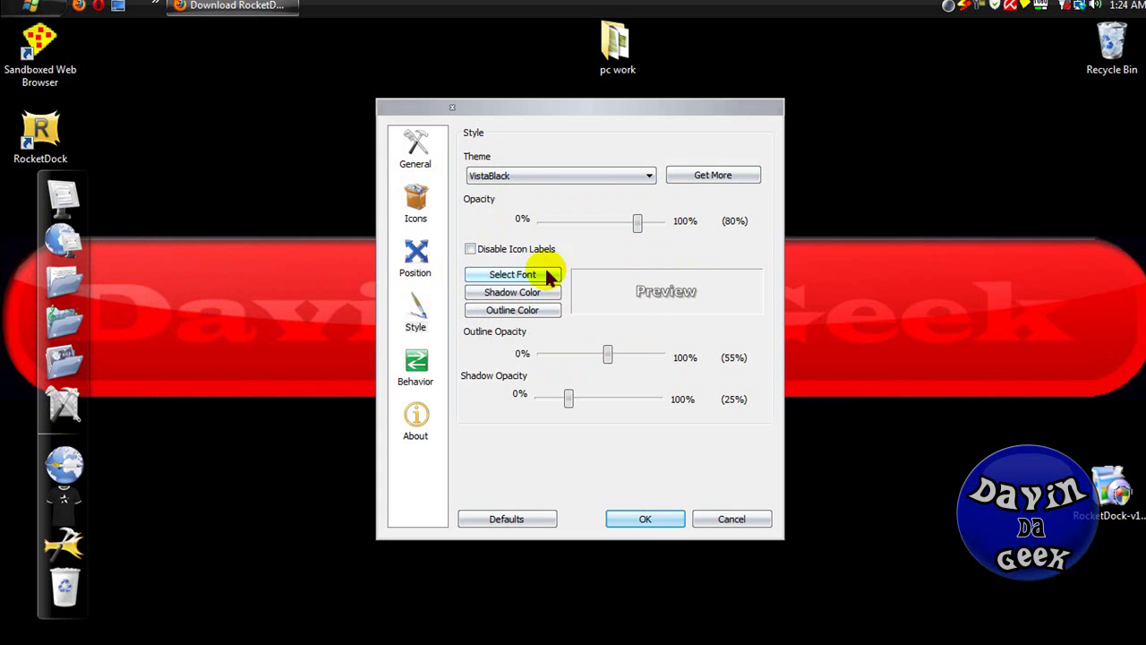
pyautogui.click(471, 249)
pyautogui.click(471, 249)
pyautogui.click(479, 274)
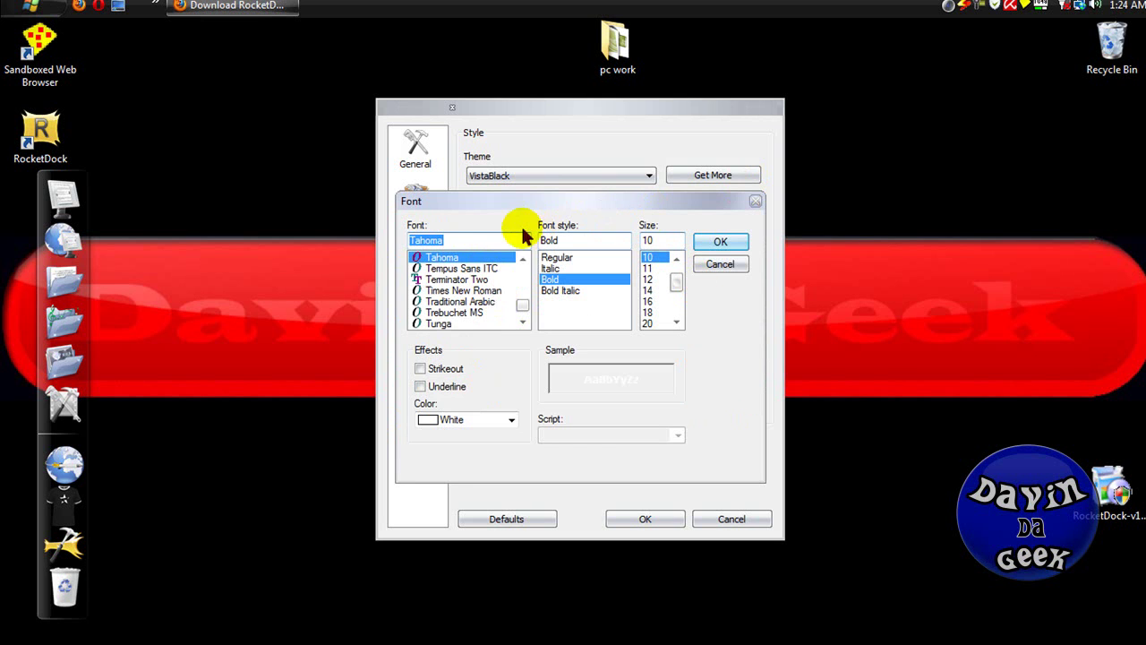
pyautogui.click(720, 263)
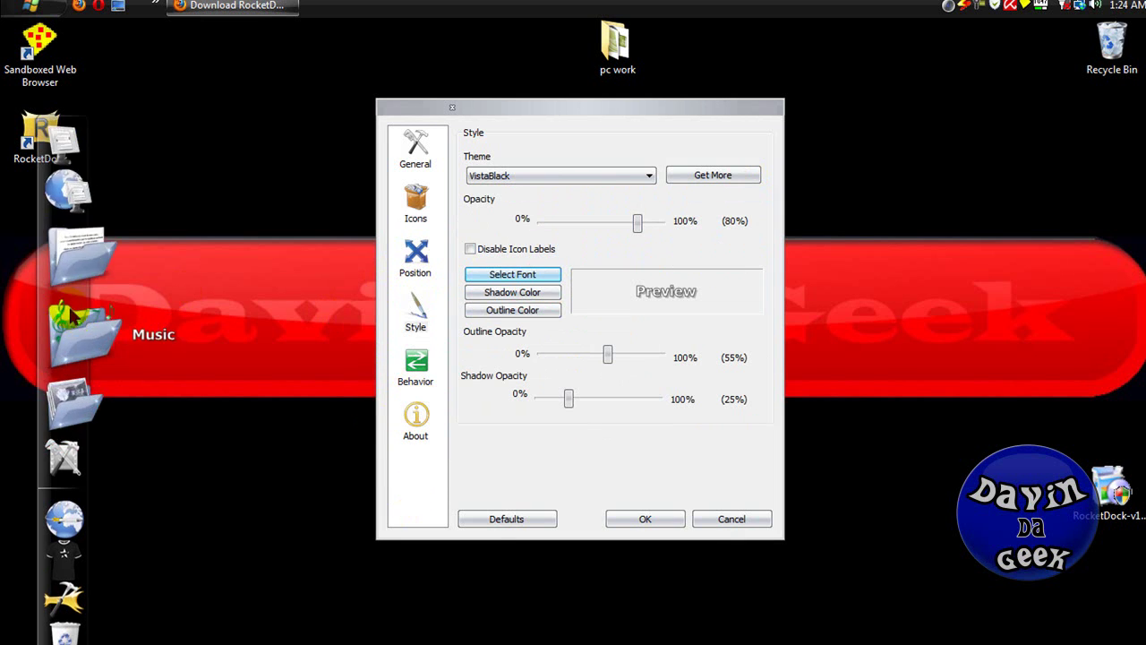
# On the Behavior page, keep Bounce, enable AutoHide at 348ms and Popup on Mouseover with a 507ms delay.
pyautogui.click(415, 359)
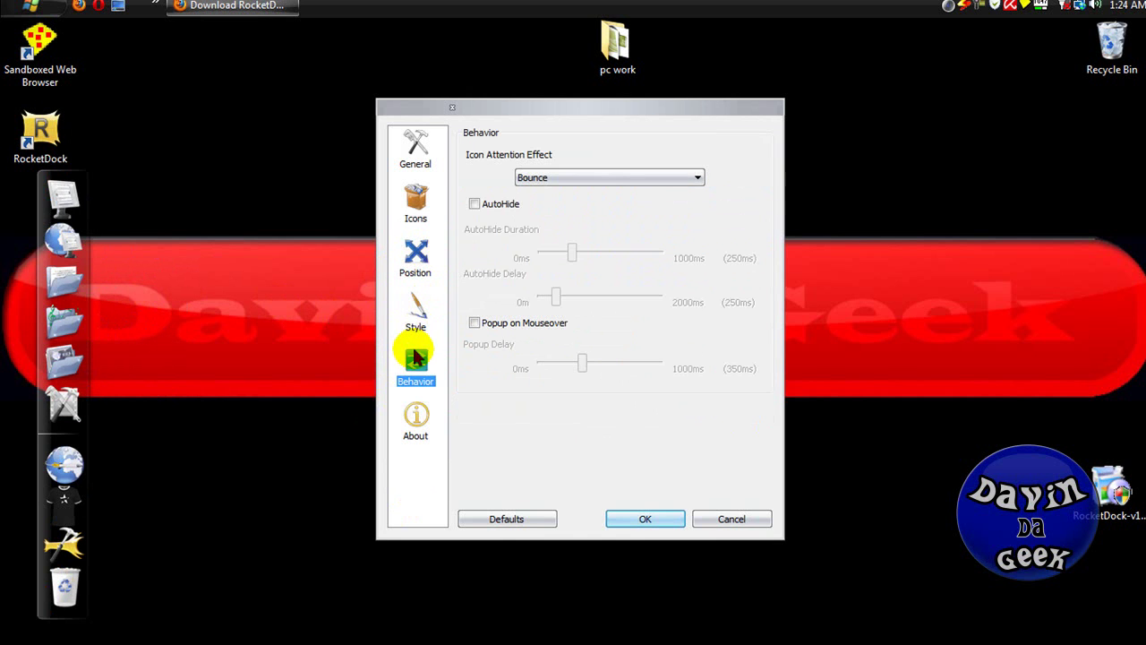
pyautogui.click(616, 179)
pyautogui.click(616, 179)
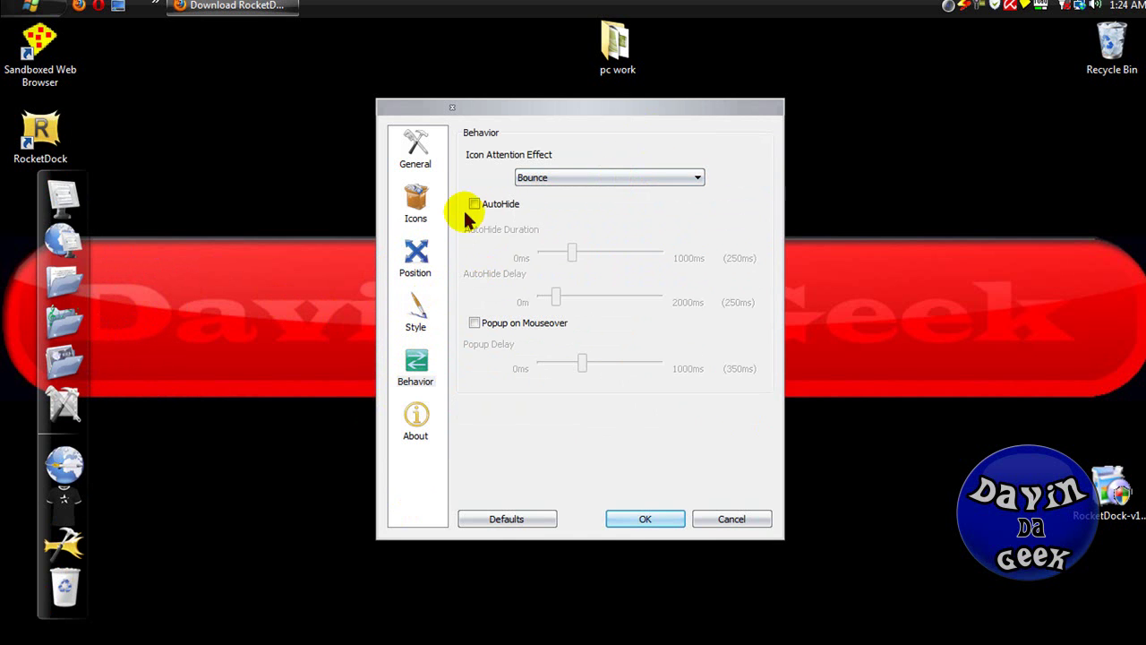
pyautogui.click(474, 203)
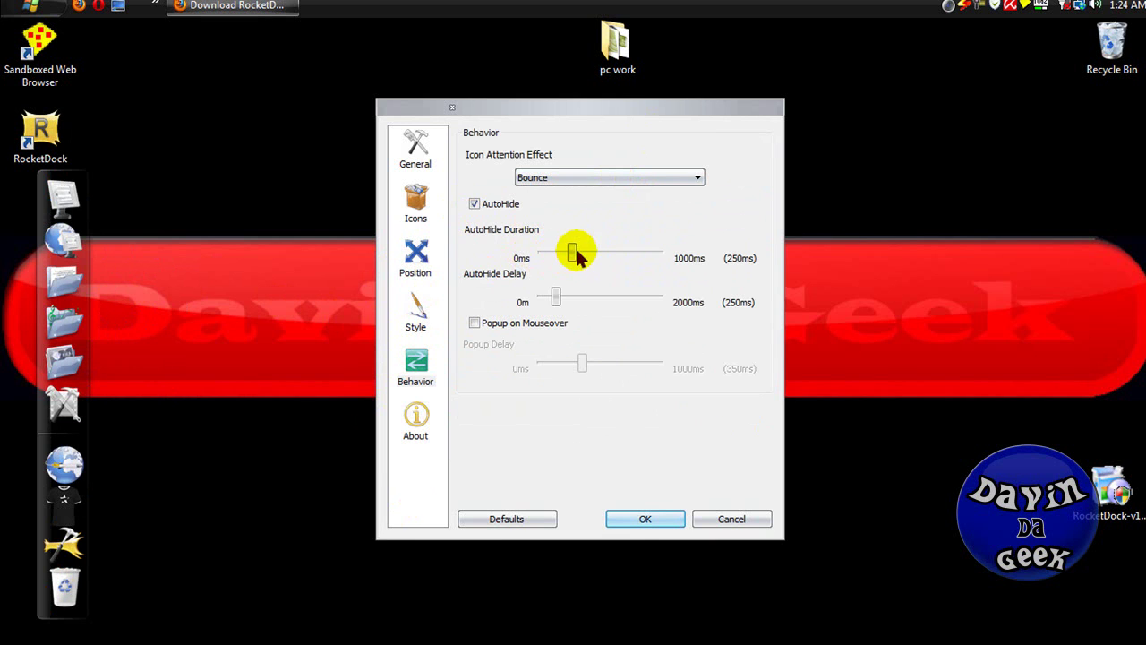
pyautogui.moveTo(571, 255); pyautogui.dragTo(580, 257)
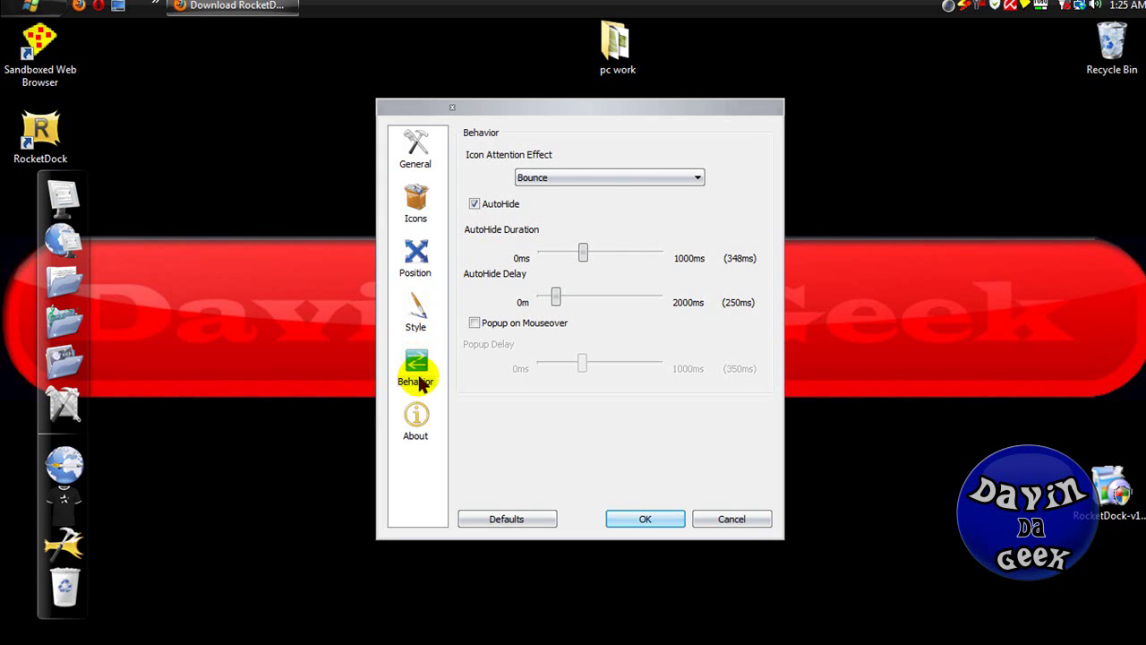
pyautogui.click(474, 323)
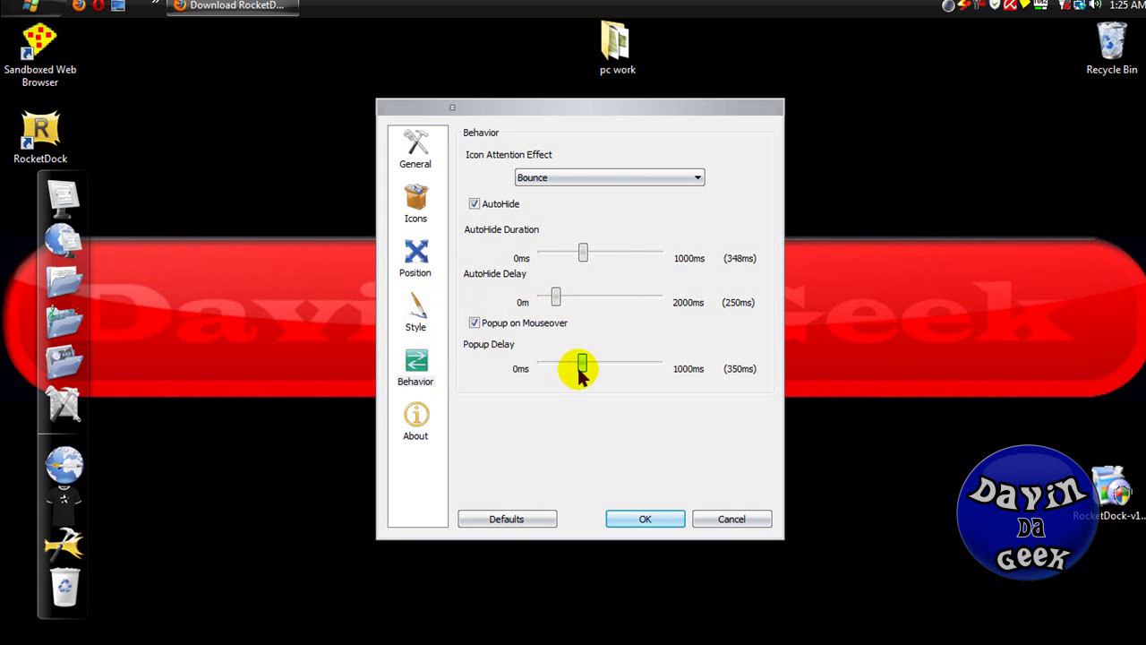
pyautogui.moveTo(579, 370)
pyautogui.mouseDown()
pyautogui.moveTo(614, 361)
pyautogui.moveTo(585, 361)
pyautogui.moveTo(600, 362)
pyautogui.mouseUp()
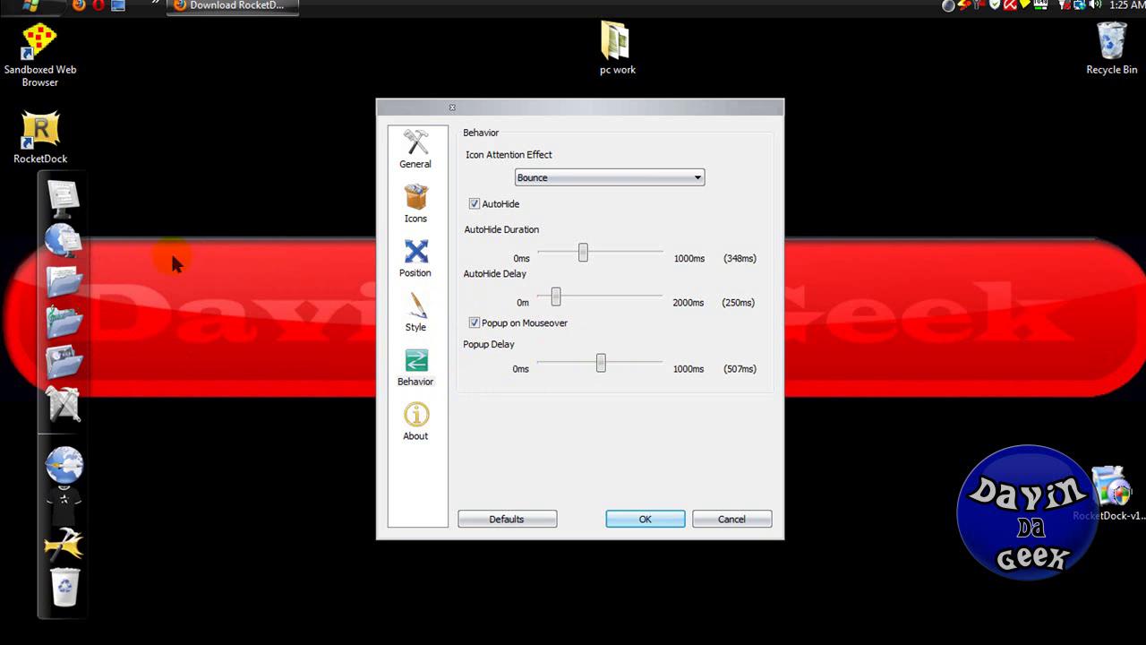
# Review the About, Behavior, Style, Position and Icons pages, then apply the settings with OK.
pyautogui.click(420, 423)
pyautogui.click(419, 359)
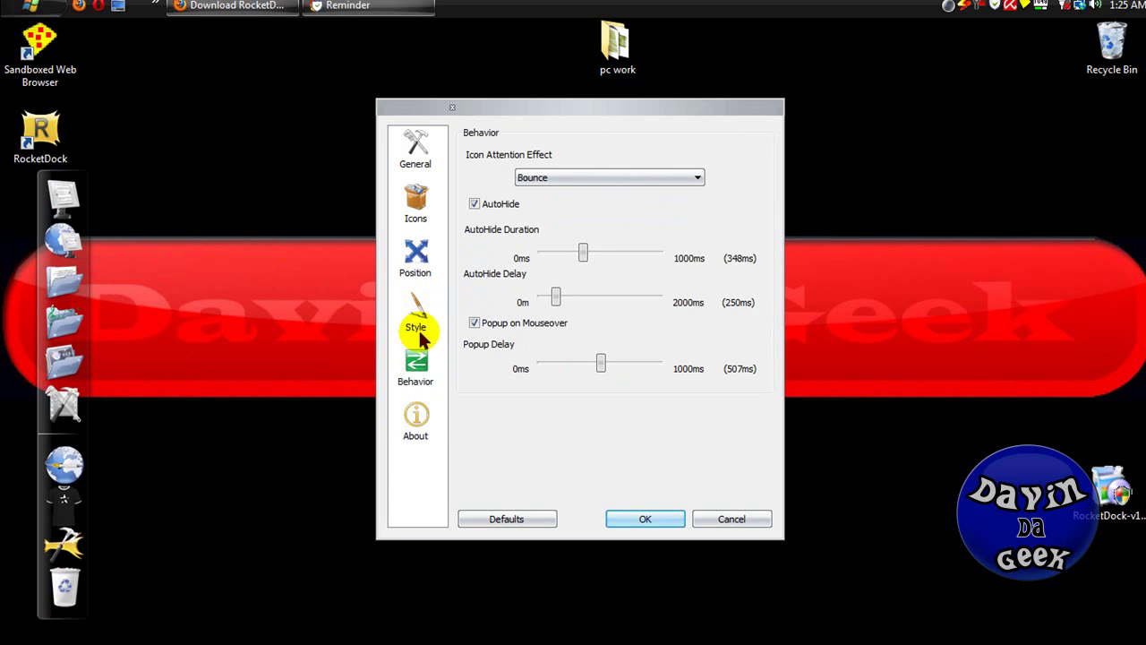
pyautogui.click(417, 315)
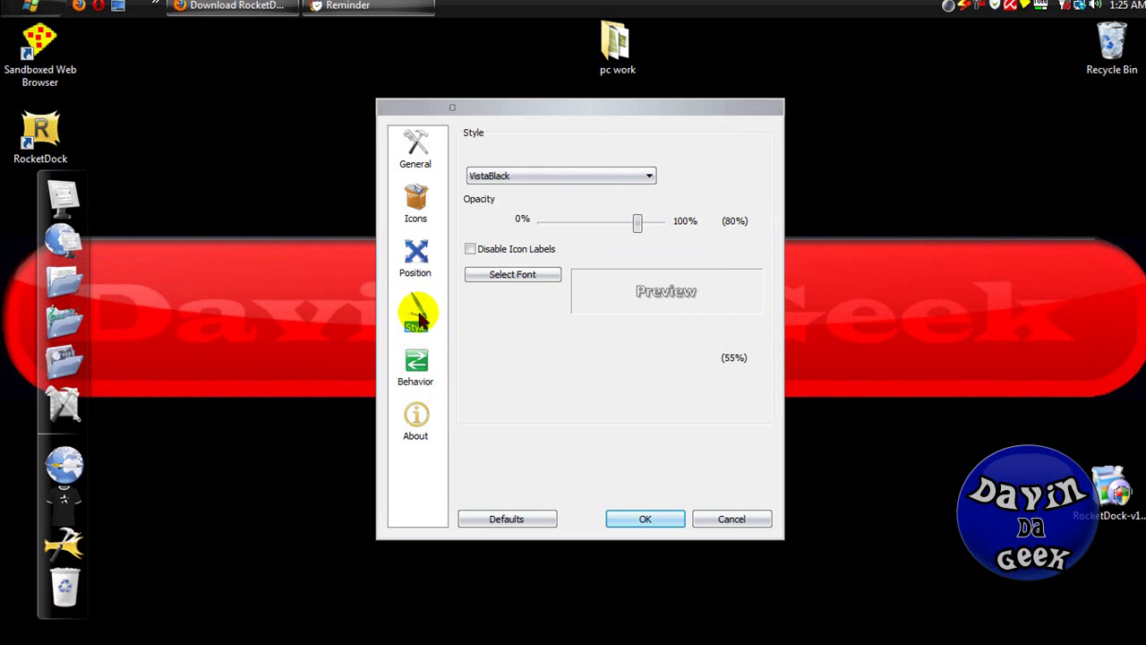
pyautogui.click(425, 259)
pyautogui.click(421, 213)
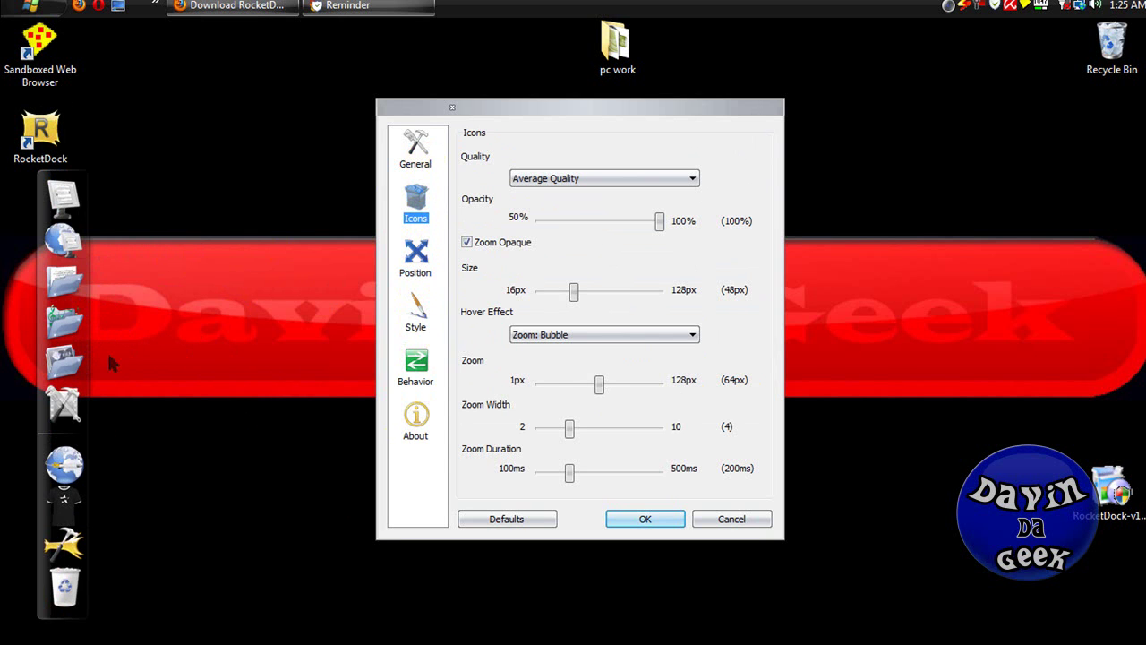
pyautogui.click(649, 522)
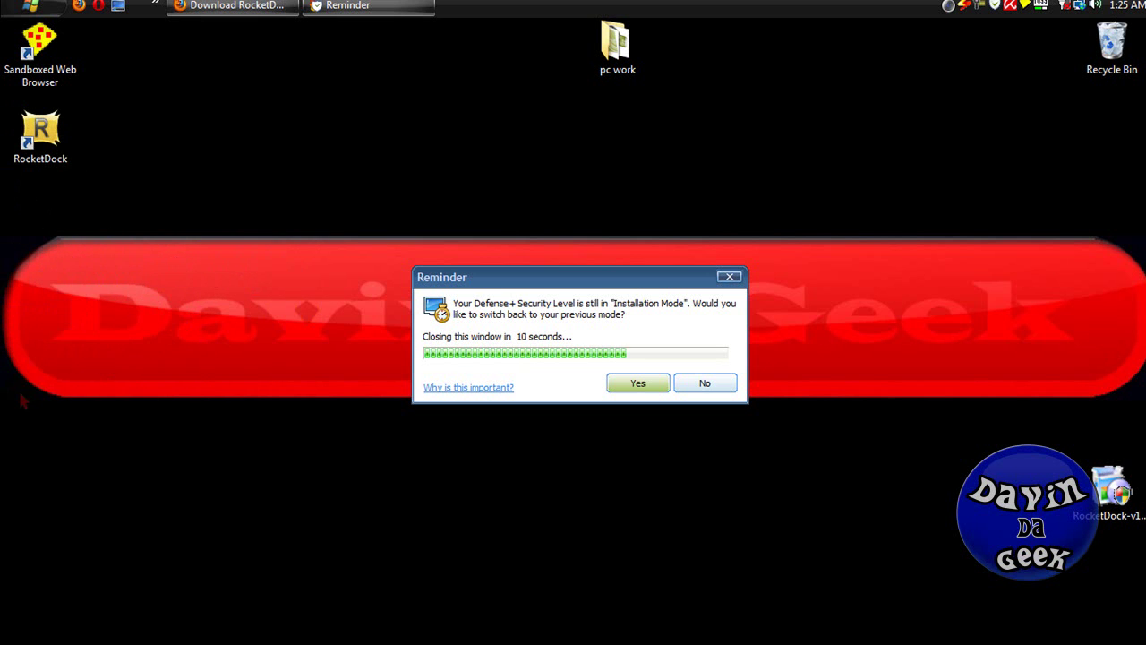
pyautogui.moveTo(2, 412)
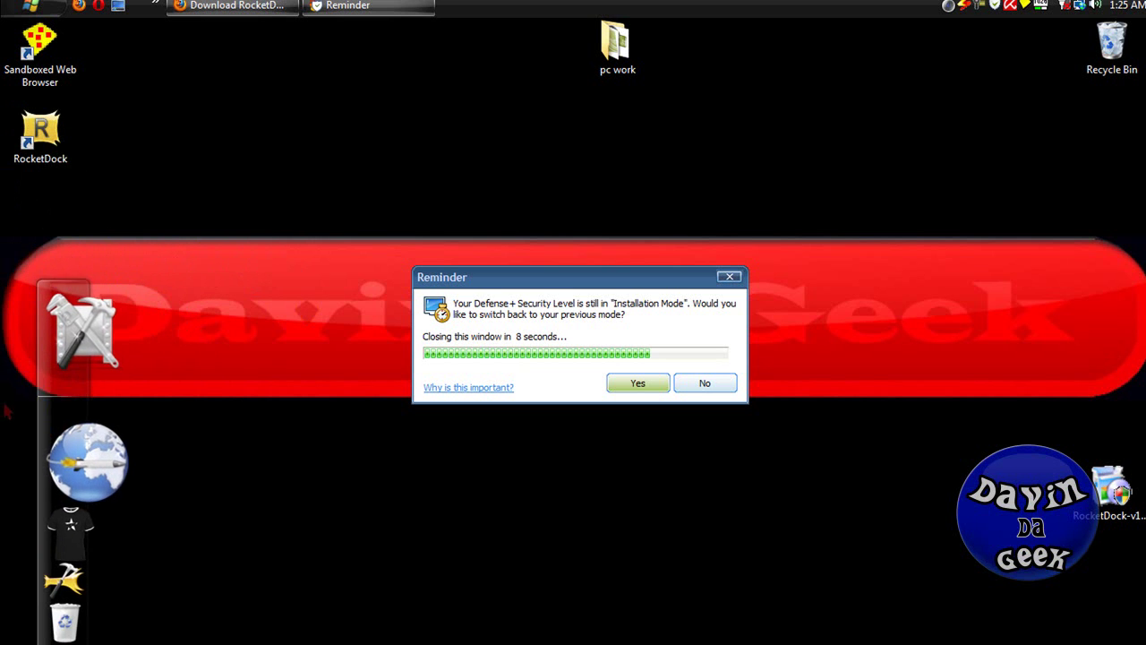
# Choose Lock Items from the dock's right-click menu, then slide the hidden dock out from the left edge.
pyautogui.rightClick(50, 401)
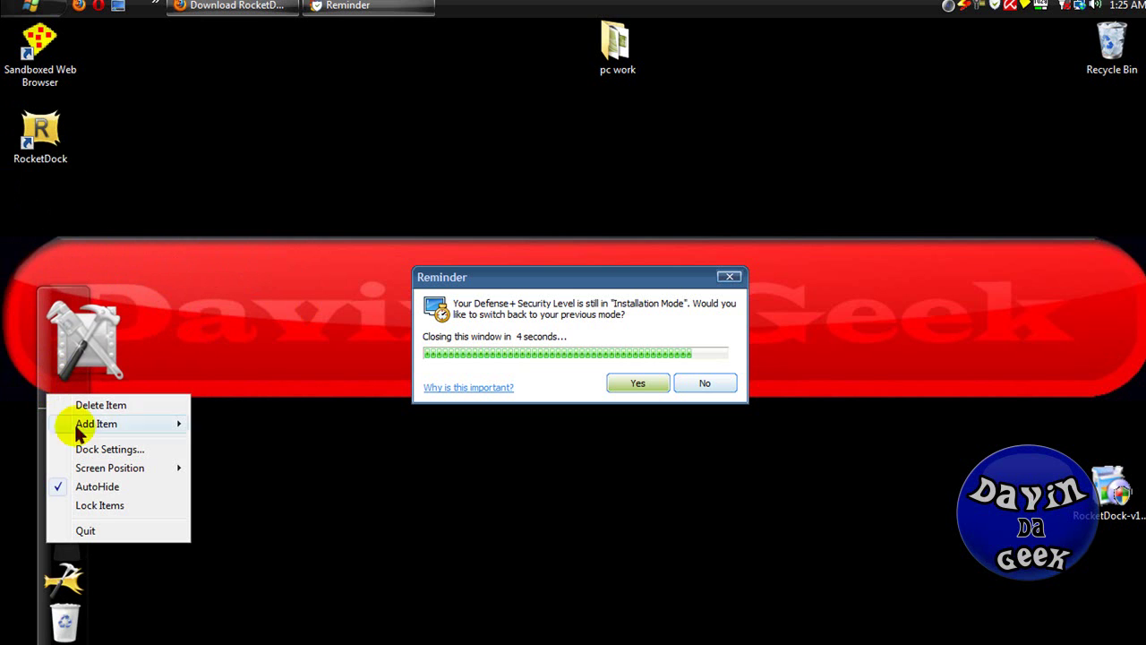
pyautogui.click(100, 505)
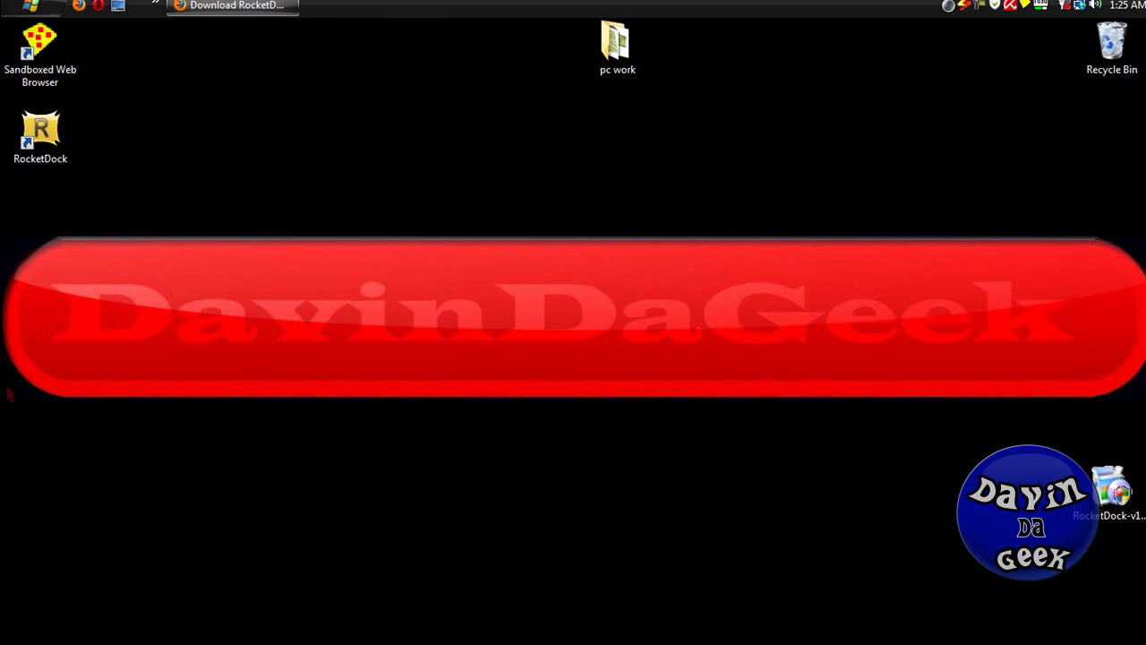
pyautogui.moveTo(5, 373)
pyautogui.moveTo(6, 340)
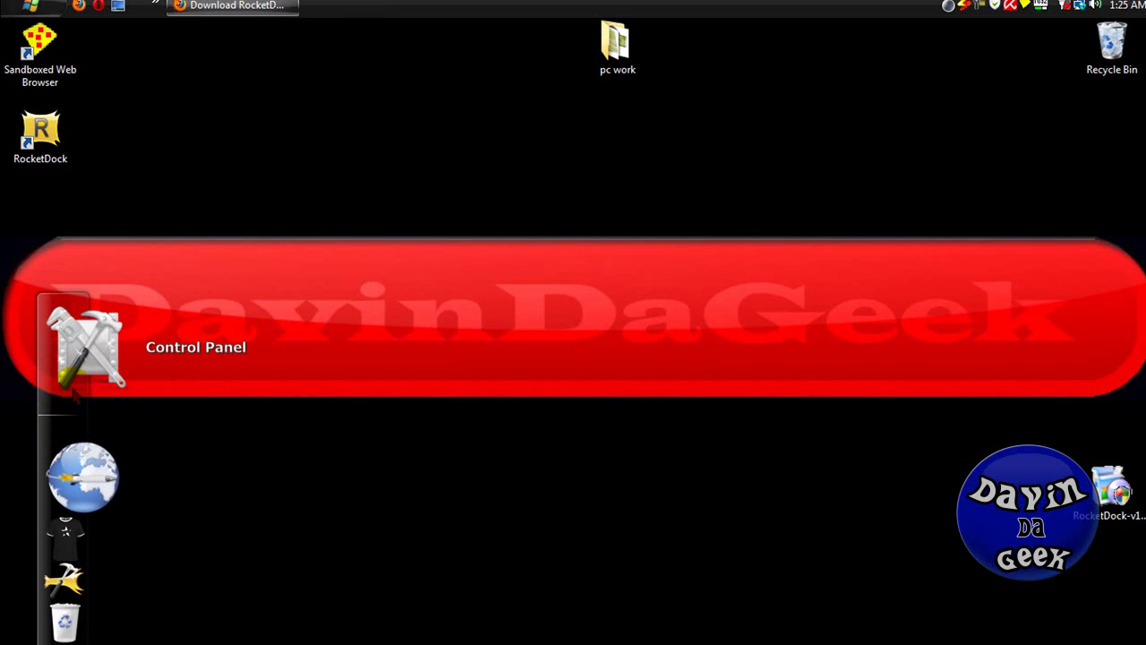
pyautogui.click(83, 363)
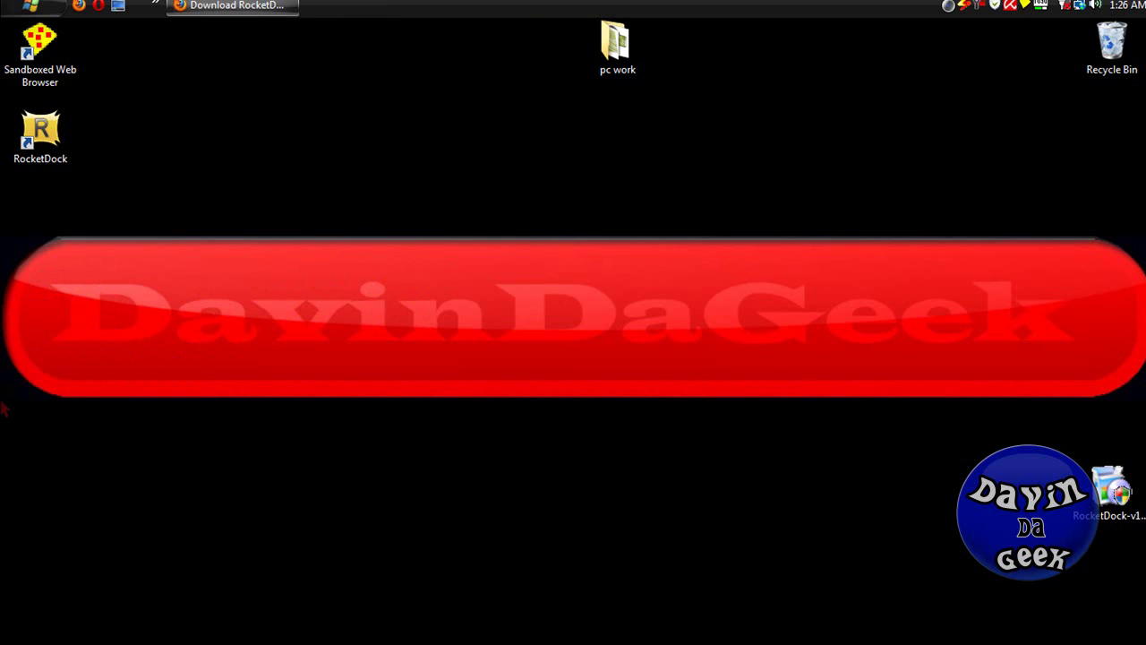
pyautogui.moveTo(5, 403)
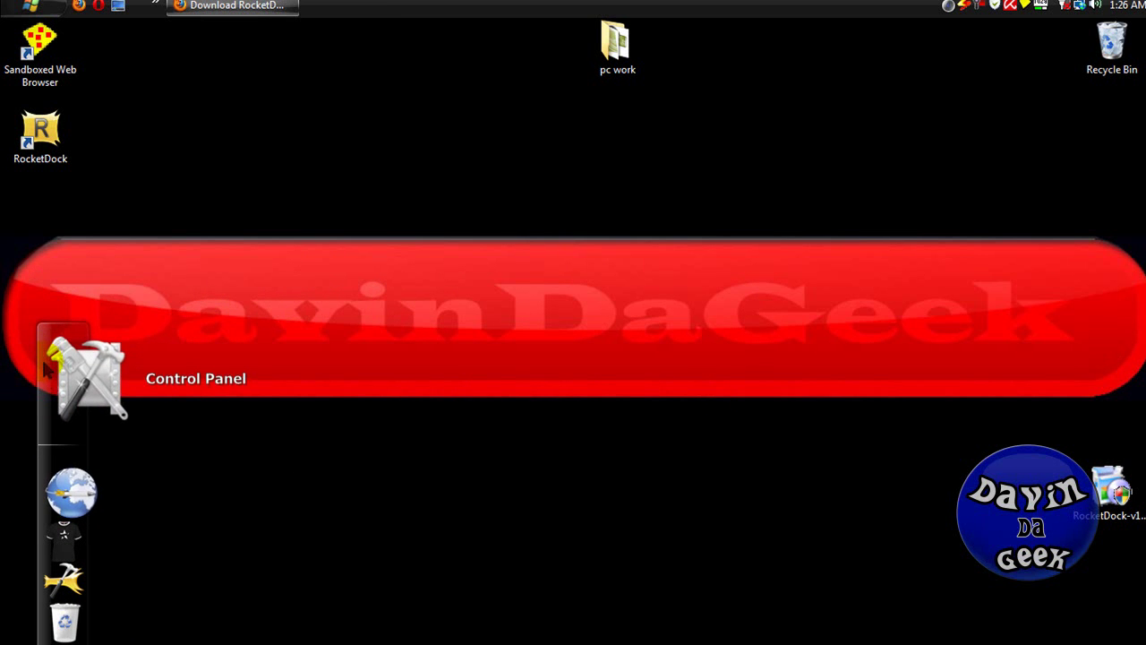